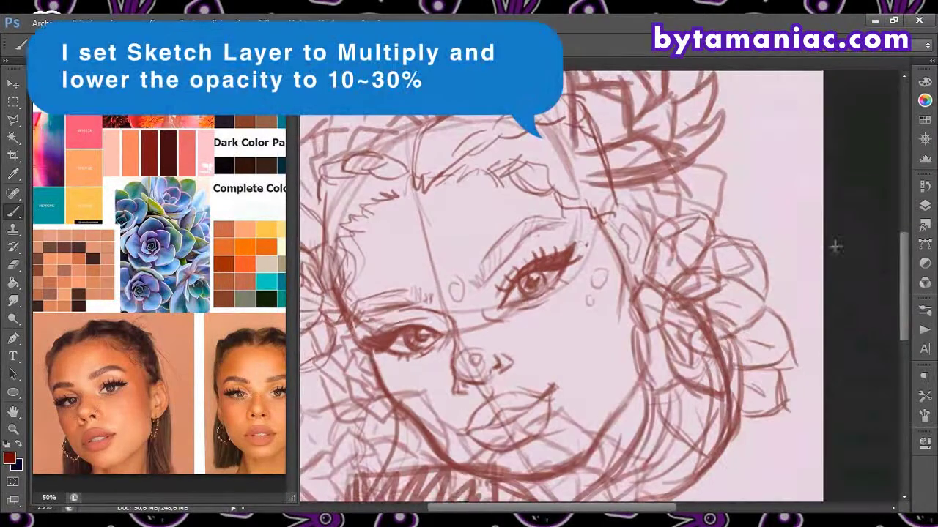
Step: Centre the face and draw an orange line around it on layer Capa 32
{"action": "left_click_drag", "start_coordinate": [835, 247], "coordinate": [894, 232]}
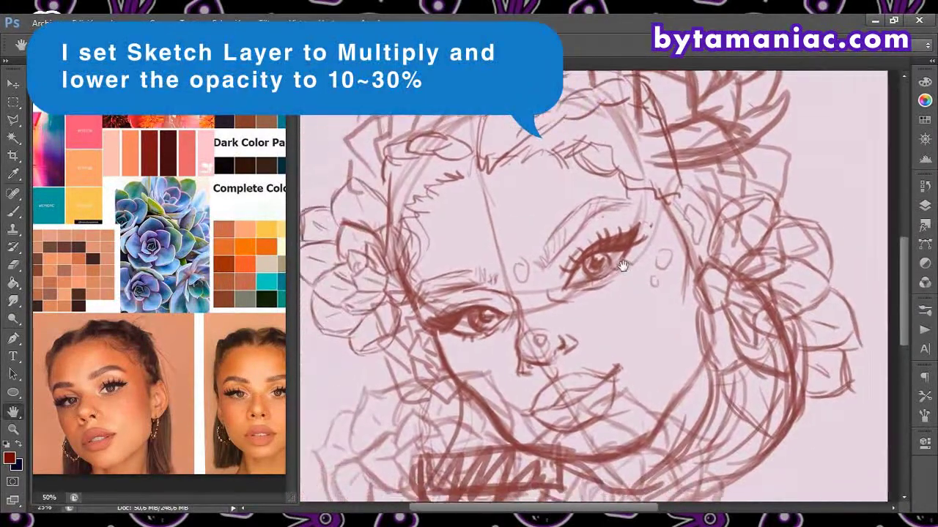
{"action": "key", "text": "b"}
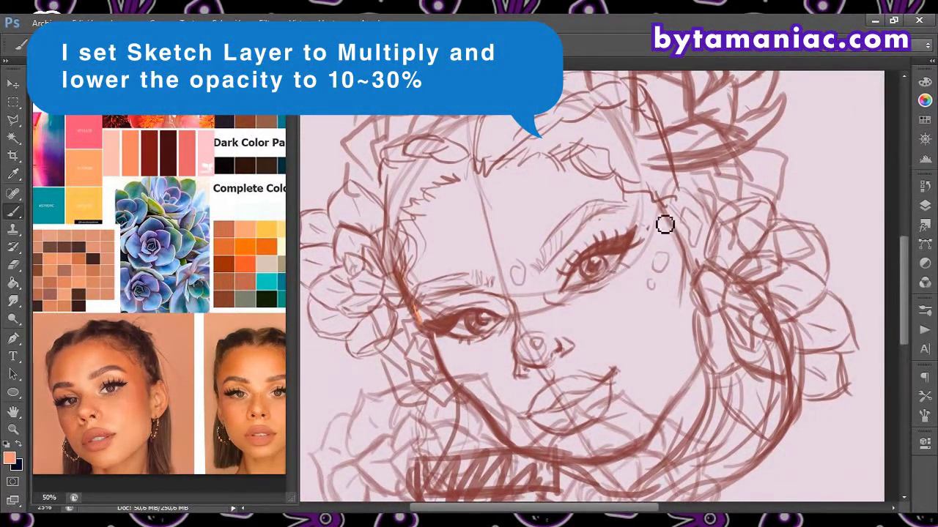
{"action": "left_click_drag", "start_coordinate": [663, 208], "coordinate": [602, 170]}
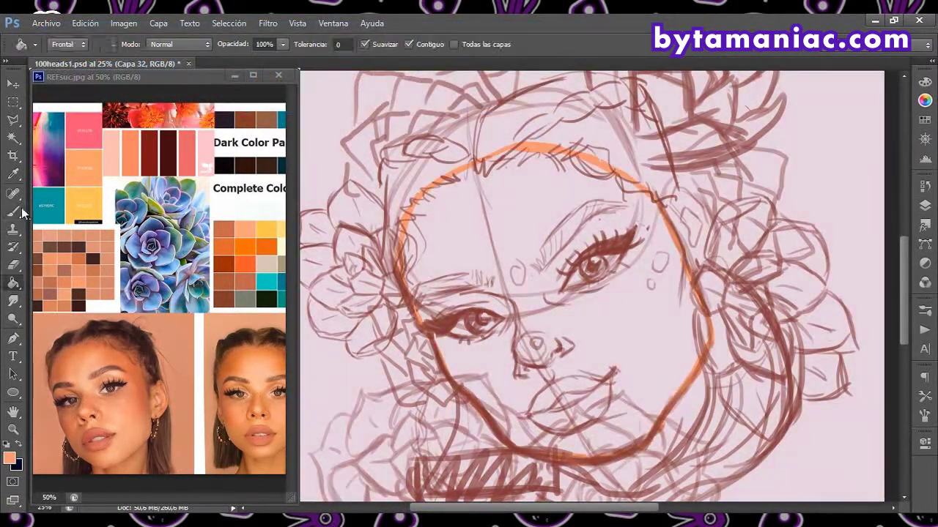
Step: Shade the cheek, jaw, chin, eye corner, forehead edge and right side of the face darker
{"action": "mouse_move", "coordinate": [411, 301]}
{"action": "left_mouse_down"}
{"action": "mouse_move", "coordinate": [621, 461]}
{"action": "mouse_move", "coordinate": [687, 384]}
{"action": "left_mouse_up"}
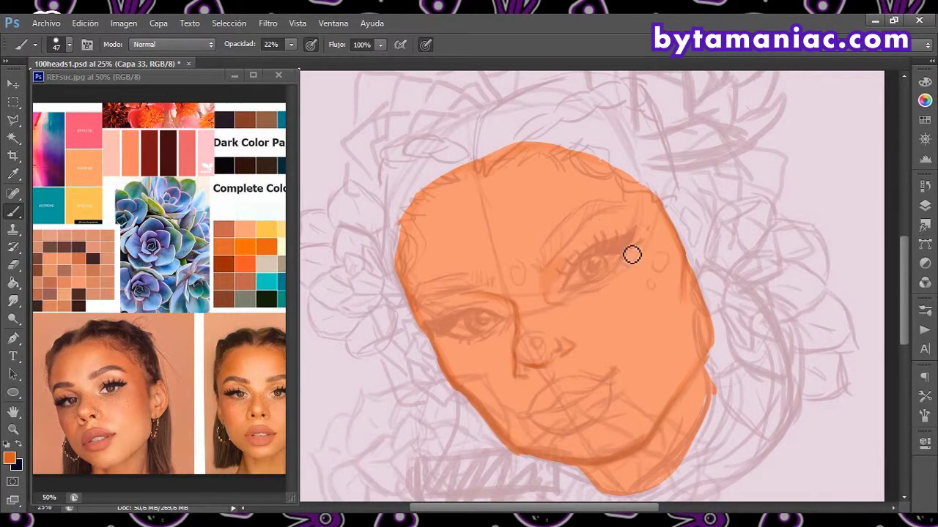
{"action": "left_click_drag", "start_coordinate": [631, 255], "coordinate": [621, 278]}
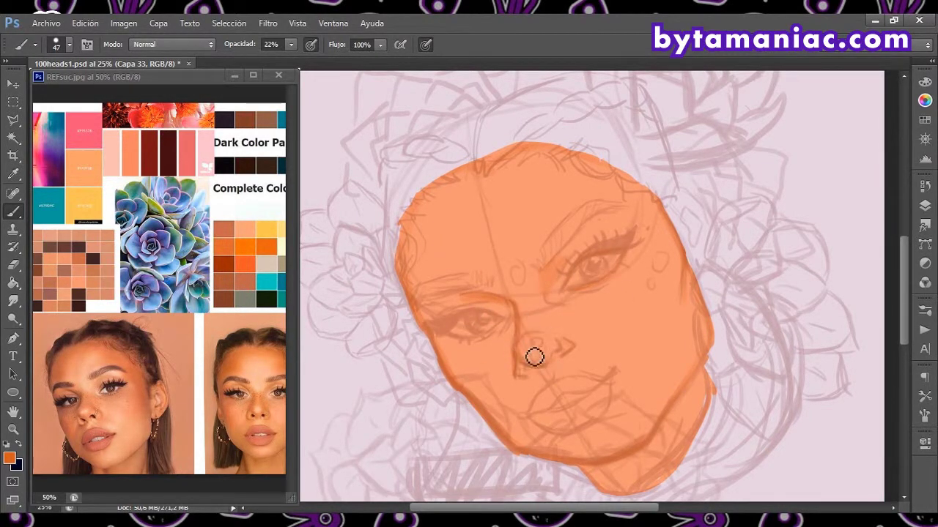
{"action": "mouse_move", "coordinate": [405, 227]}
{"action": "left_mouse_down"}
{"action": "mouse_move", "coordinate": [421, 247]}
{"action": "mouse_move", "coordinate": [525, 157]}
{"action": "mouse_move", "coordinate": [444, 192]}
{"action": "mouse_move", "coordinate": [480, 234]}
{"action": "left_mouse_up"}
{"action": "left_click_drag", "start_coordinate": [664, 244], "coordinate": [670, 315]}
{"action": "left_click_drag", "start_coordinate": [612, 423], "coordinate": [578, 443]}
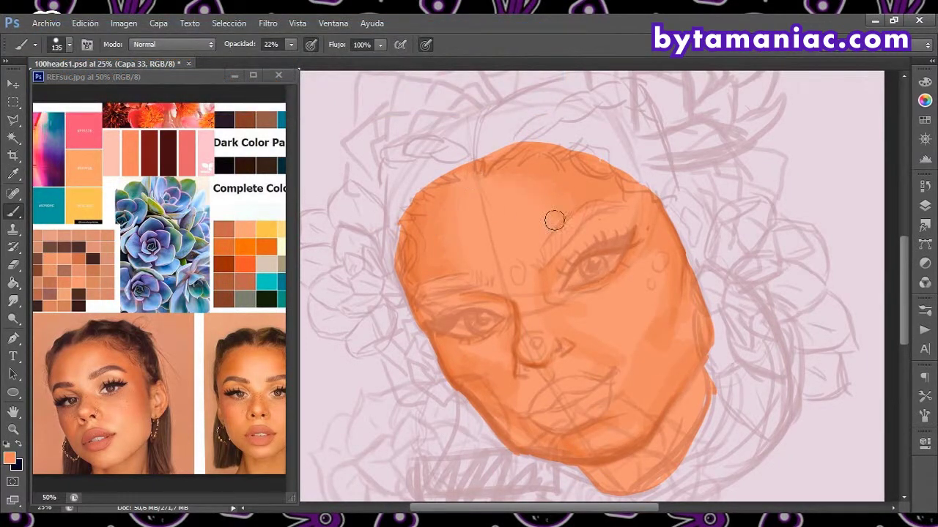
Step: Sample a colour and add orange shading along the right cheek and jaw
{"action": "key", "text": "i"}
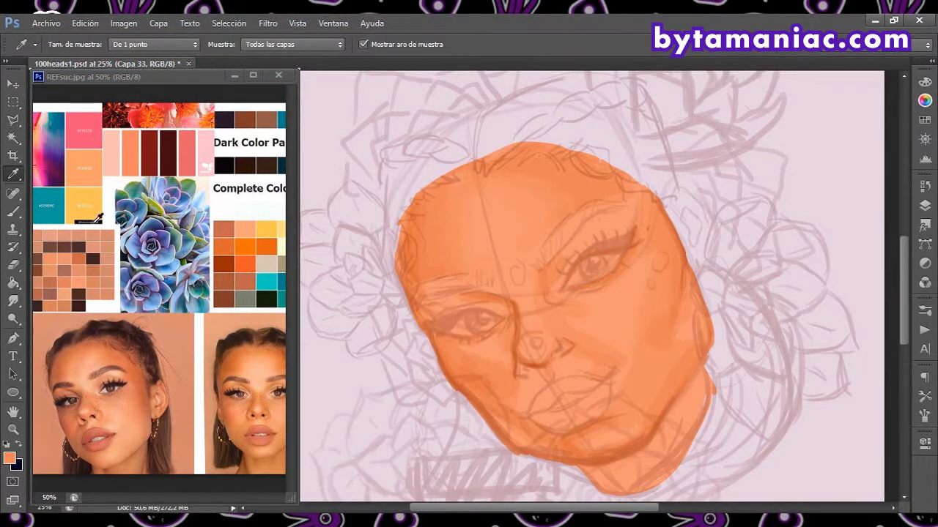
{"action": "key", "text": "b"}
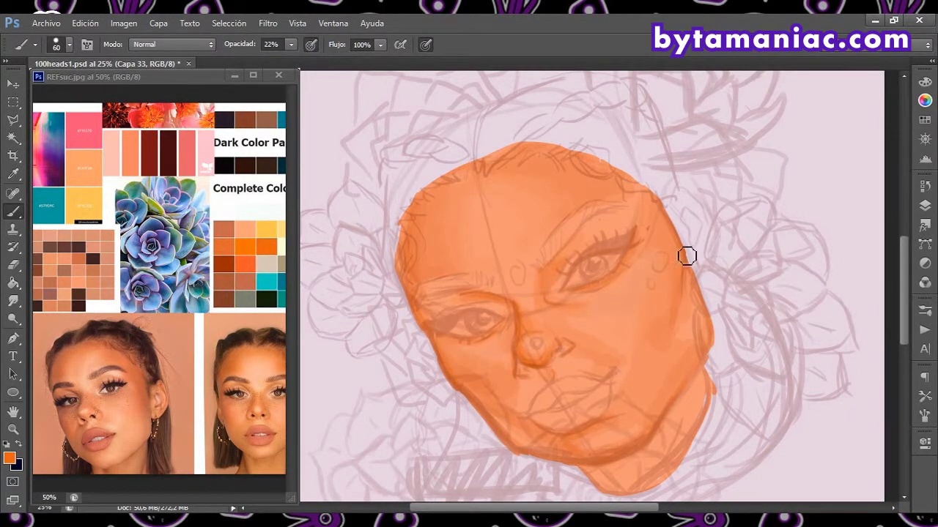
{"action": "left_click", "coordinate": [925, 100]}
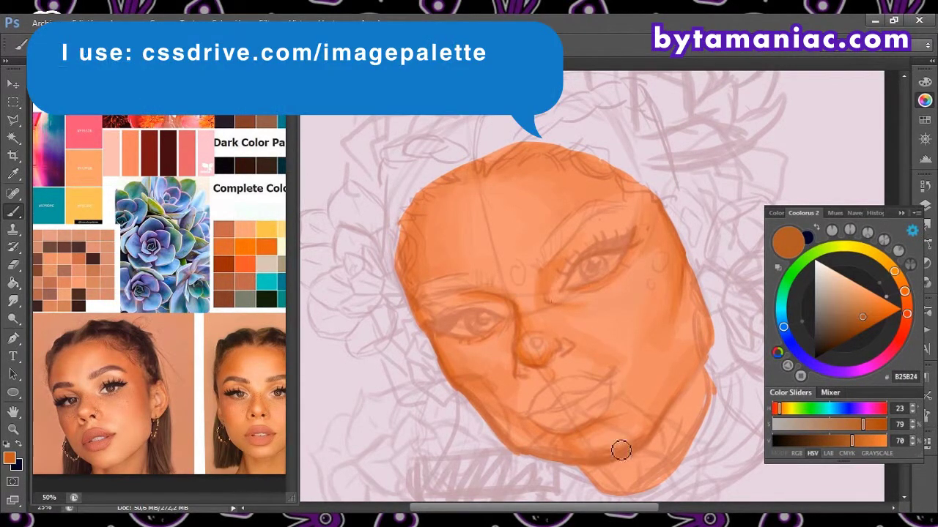
{"action": "left_click_drag", "start_coordinate": [681, 264], "coordinate": [700, 323]}
{"action": "left_click_drag", "start_coordinate": [549, 447], "coordinate": [518, 423]}
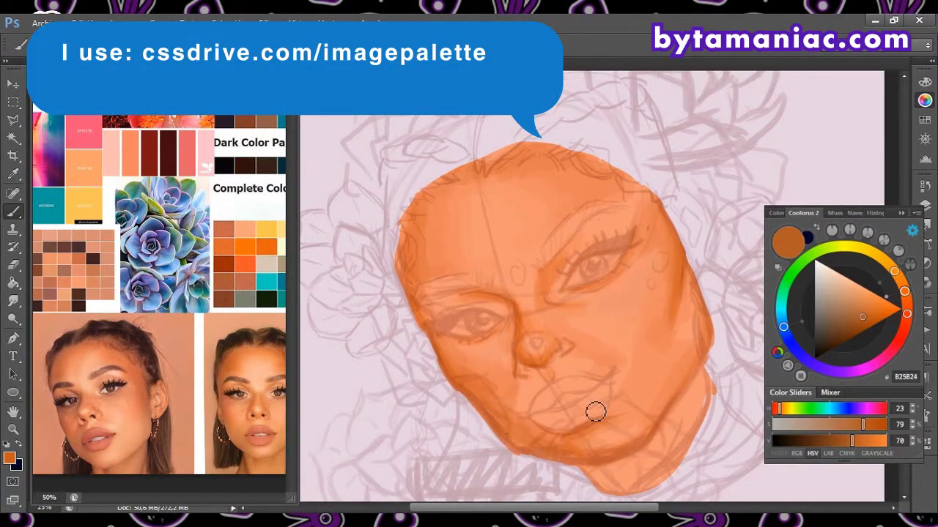
Step: Blend the paint with the Smudge tool, resample a colour and zoom in on the face
{"action": "key", "text": "r"}
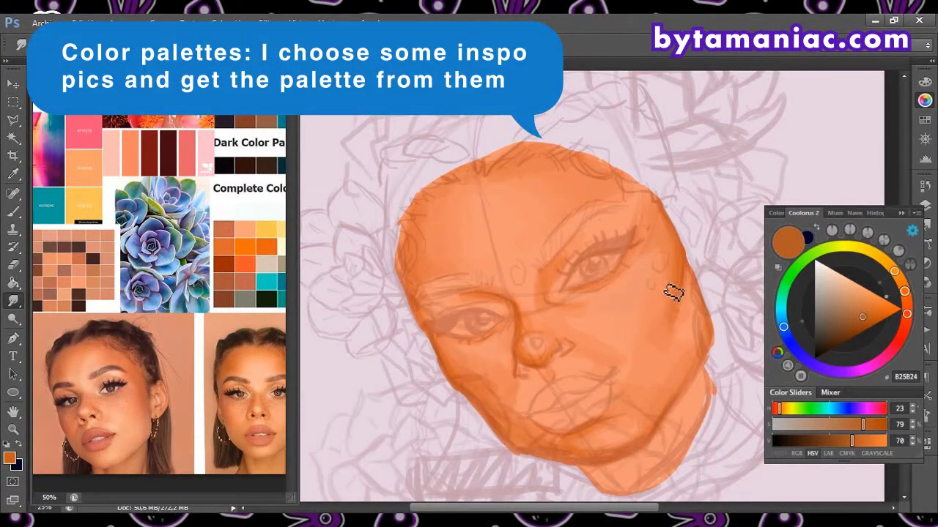
{"action": "key", "text": "F7"}
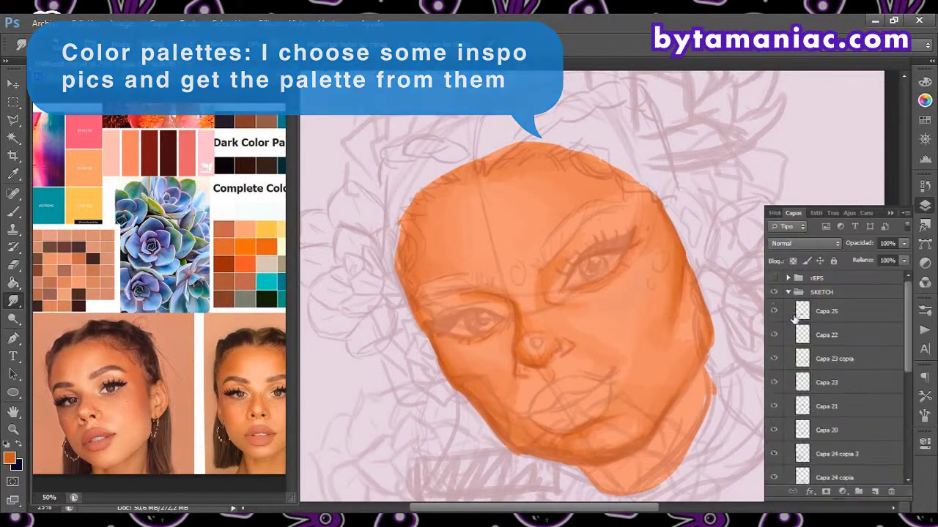
{"action": "key", "text": "i"}
{"action": "key", "text": "b"}
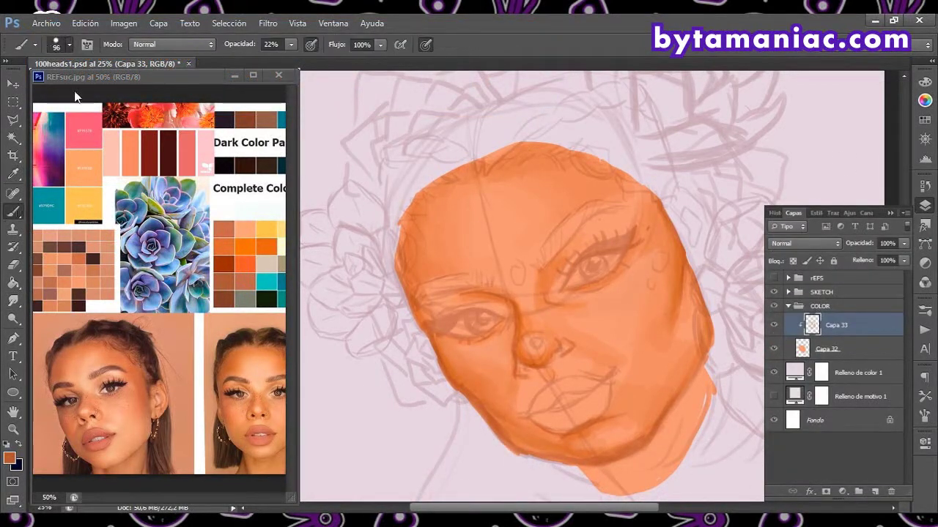
{"action": "key", "text": "F7"}
{"action": "key", "text": "ctrl+plus"}
Step: Paint a dark brown stroke along the jaw, then zoom in on the nose with a smaller brush
{"action": "left_click", "coordinate": [403, 235], "text": "alt"}
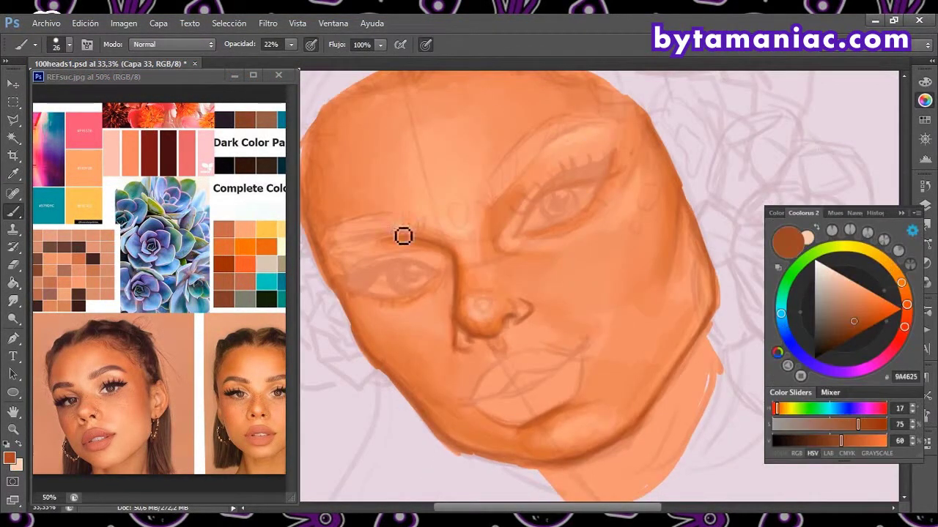
{"action": "left_click_drag", "start_coordinate": [351, 318], "coordinate": [481, 459]}
{"action": "key", "text": "F7"}
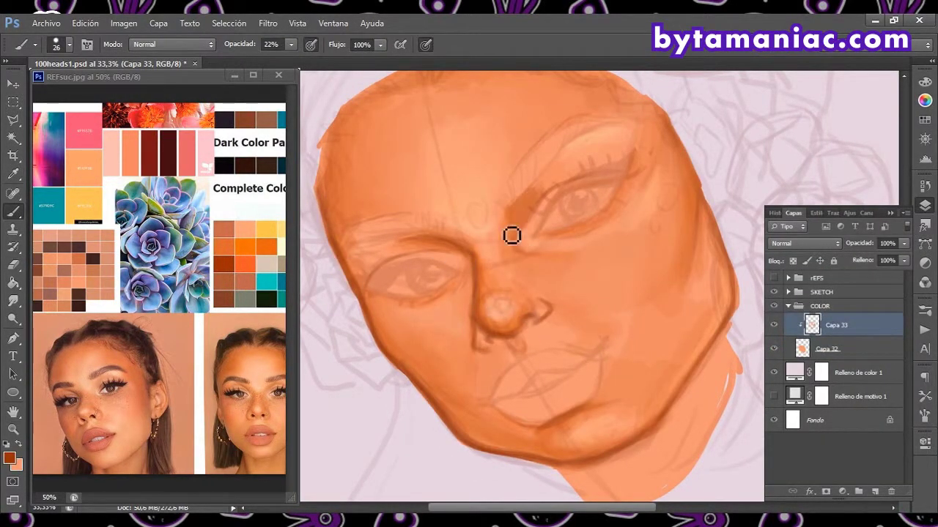
{"action": "key", "text": "F7"}
{"action": "key", "text": "ctrl+plus"}
{"action": "key", "text": "bracketleft"}
Step: Darken the nostrils and left side of the nose with a darker brown at higher opacity
{"action": "left_click_drag", "start_coordinate": [488, 395], "coordinate": [563, 348]}
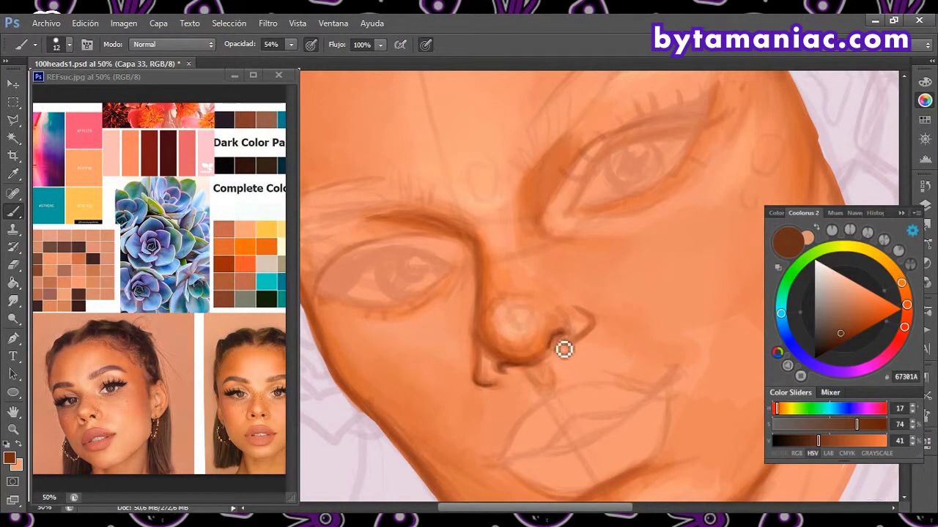
{"action": "left_click", "coordinate": [511, 362], "text": "alt"}
{"action": "key", "text": "3"}
{"action": "key", "text": "2"}
{"action": "left_click_drag", "start_coordinate": [510, 362], "coordinate": [517, 356]}
{"action": "left_click_drag", "start_coordinate": [485, 329], "coordinate": [476, 381]}
Step: Pick lighter and deeper orange-brown shading colours and lower the brush opacity
{"action": "left_click", "coordinate": [458, 277], "text": "alt"}
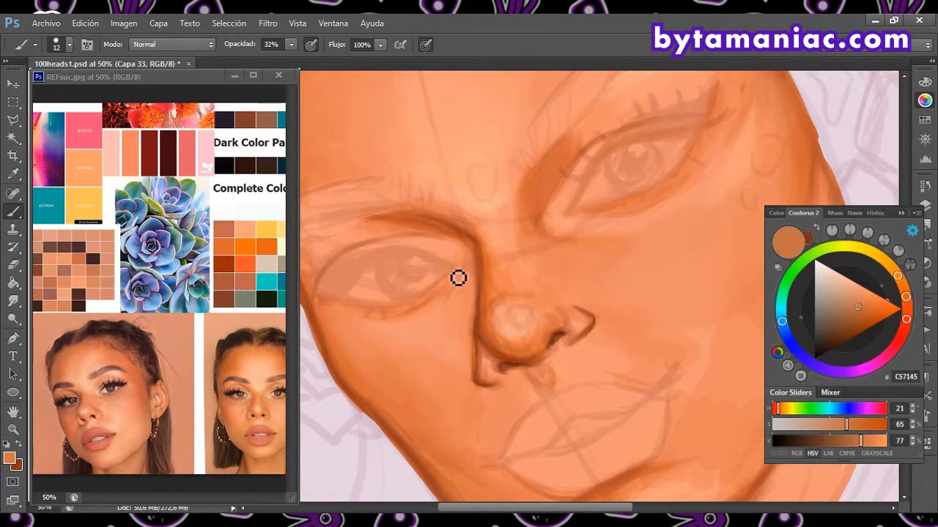
{"action": "left_click", "coordinate": [526, 272], "text": "alt"}
{"action": "key", "text": "1"}
{"action": "key", "text": "9"}
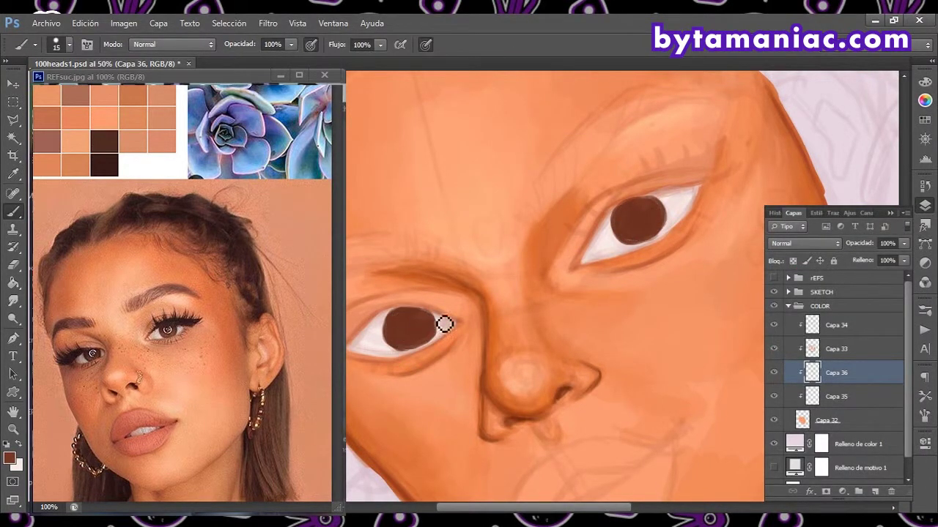
Step: Zoom in on the upper-right eye and paint a darker brown pupil into the iris
{"action": "left_click", "coordinate": [830, 341]}
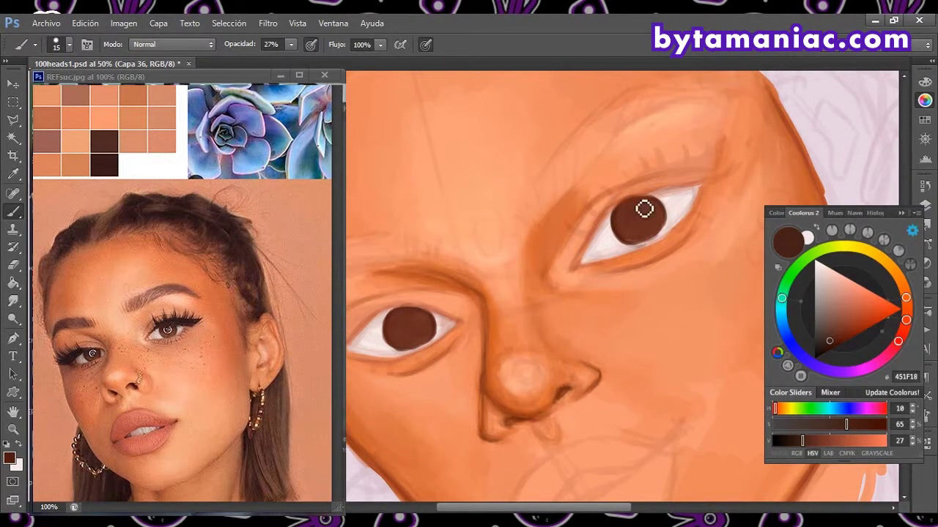
{"action": "key", "text": "ctrl+plus"}
{"action": "key", "text": "F7"}
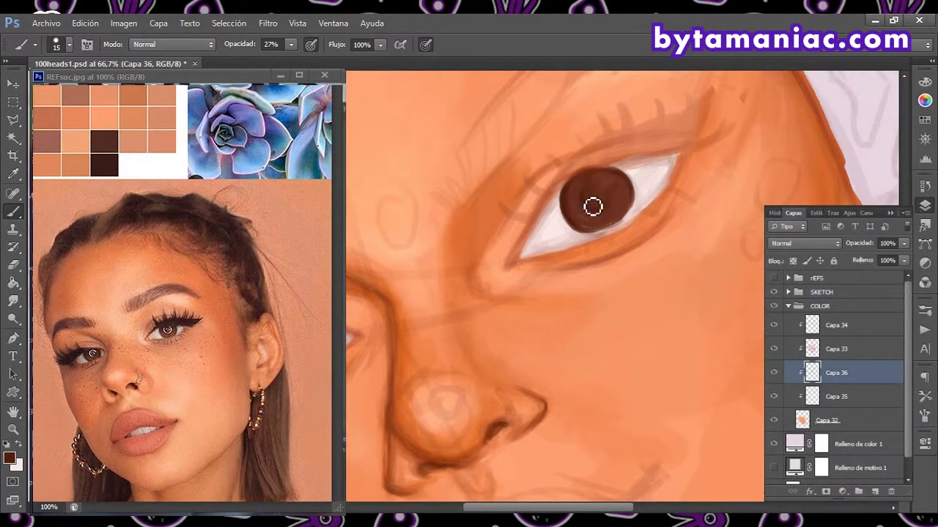
{"action": "left_click_drag", "start_coordinate": [597, 197], "coordinate": [575, 219]}
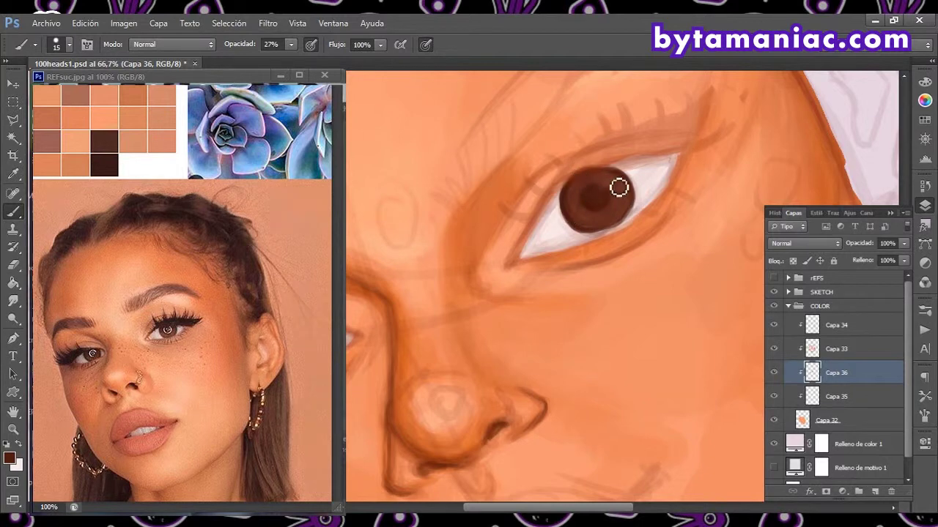
Step: Prepare lighter reddish-brown and dark iris browns in Coolorus with a smaller brush
{"action": "left_click", "coordinate": [926, 101]}
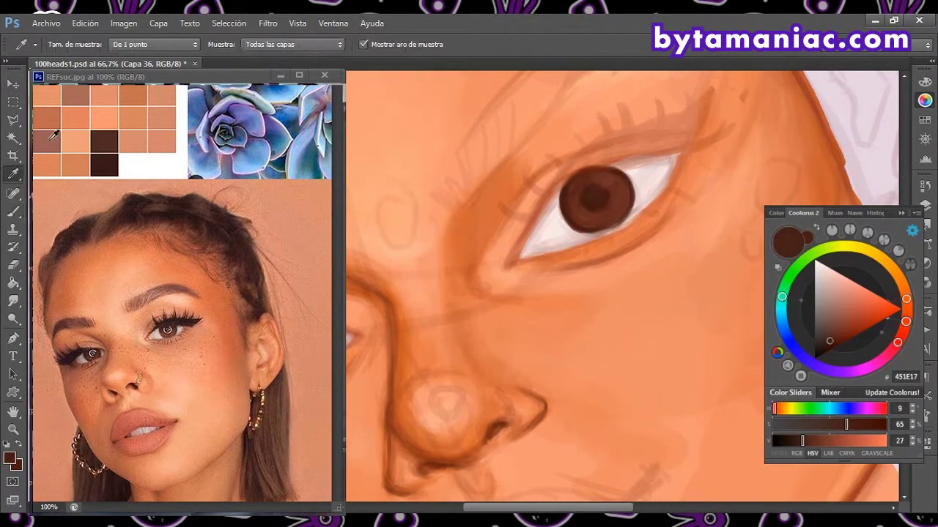
{"action": "left_click", "coordinate": [592, 210], "text": "alt"}
{"action": "key", "text": "x"}
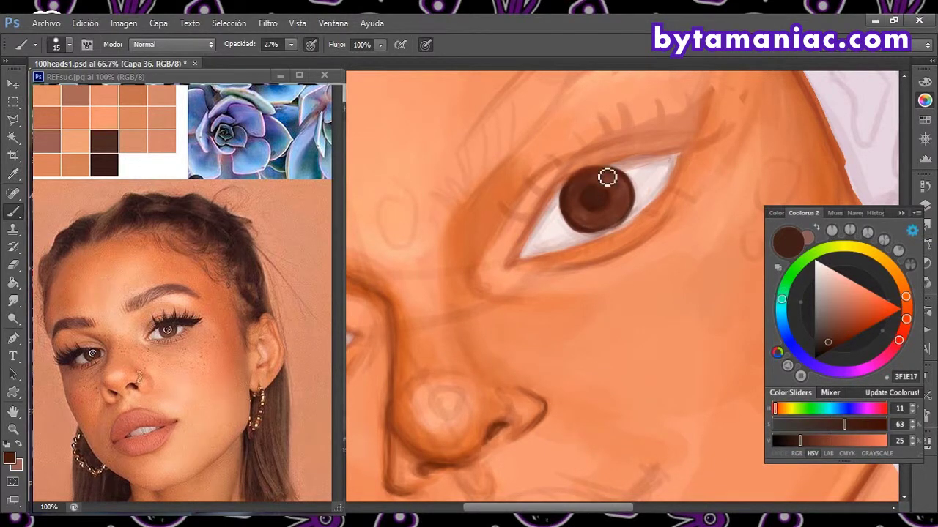
{"action": "key", "text": "x"}
{"action": "key", "text": "bracketleft"}
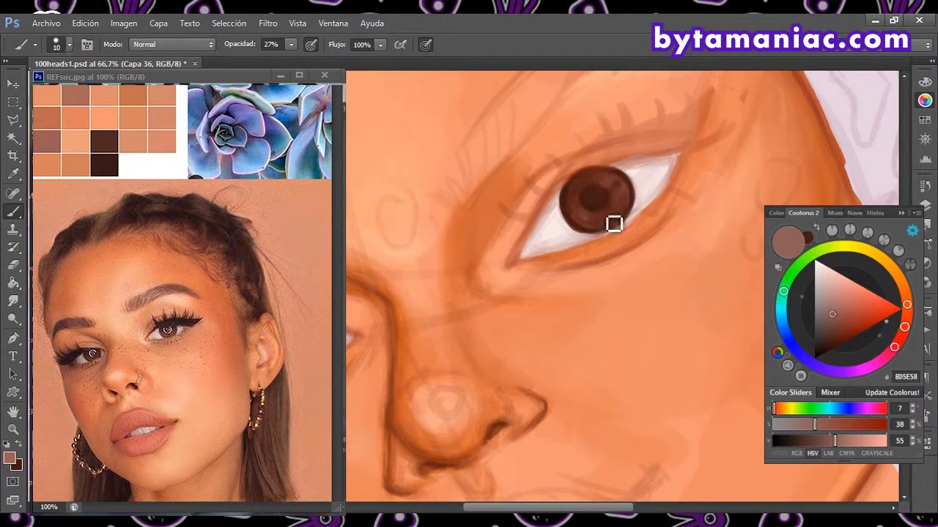
{"action": "left_click", "coordinate": [589, 218], "text": "alt"}
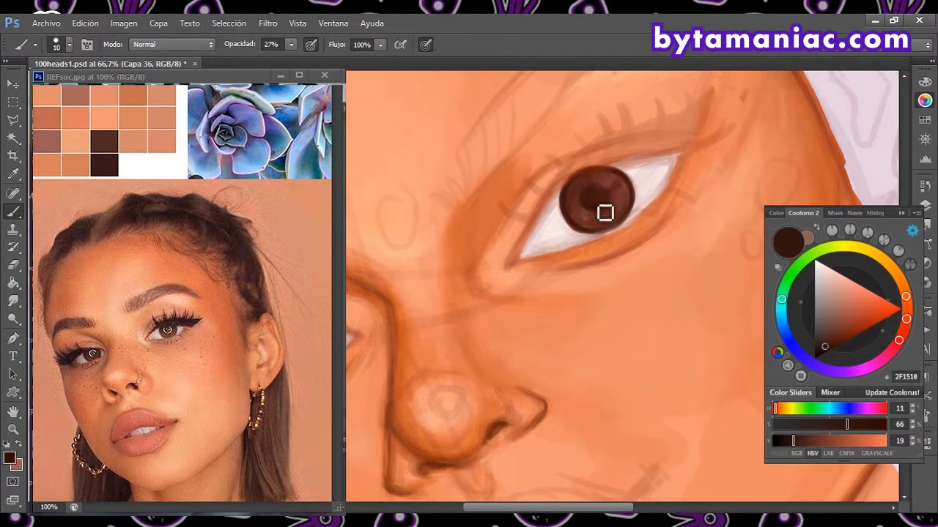
{"action": "left_click_drag", "start_coordinate": [825, 344], "coordinate": [832, 327]}
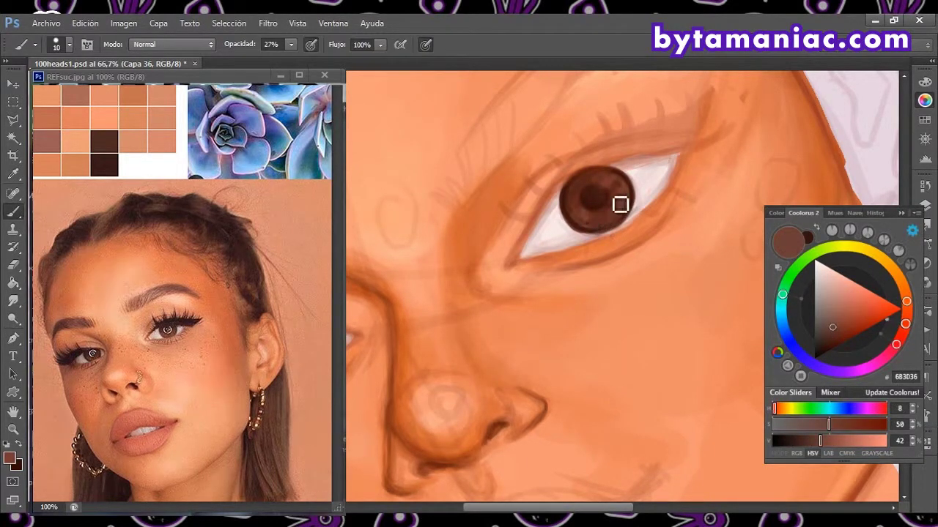
{"action": "left_click", "coordinate": [586, 210], "text": "alt"}
Step: Shade the iris with darker browns and paint light pink highlights along its top and lower edge
{"action": "key", "text": "ctrl+plus"}
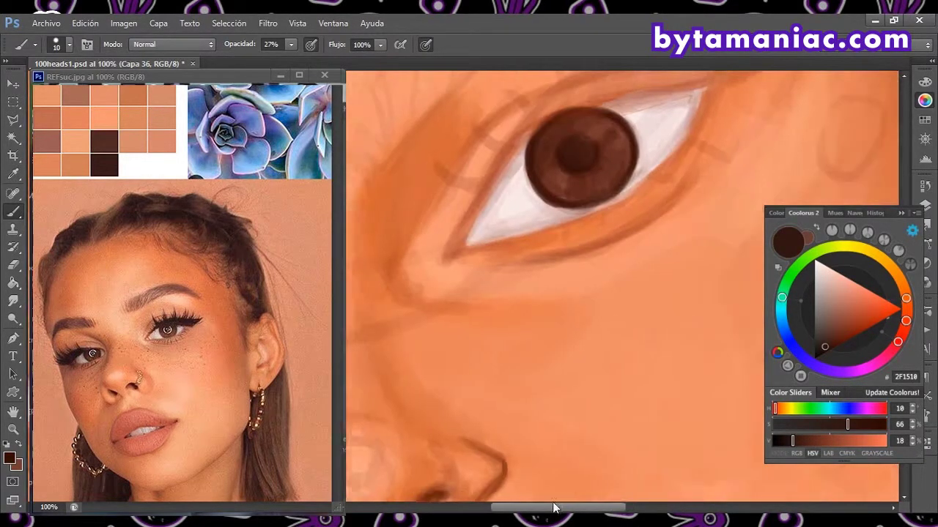
{"action": "scroll", "coordinate": [495, 153], "scroll_direction": "right", "scroll_amount": 2}
{"action": "left_click", "coordinate": [494, 153], "text": "alt"}
{"action": "left_click", "coordinate": [482, 176], "text": "alt"}
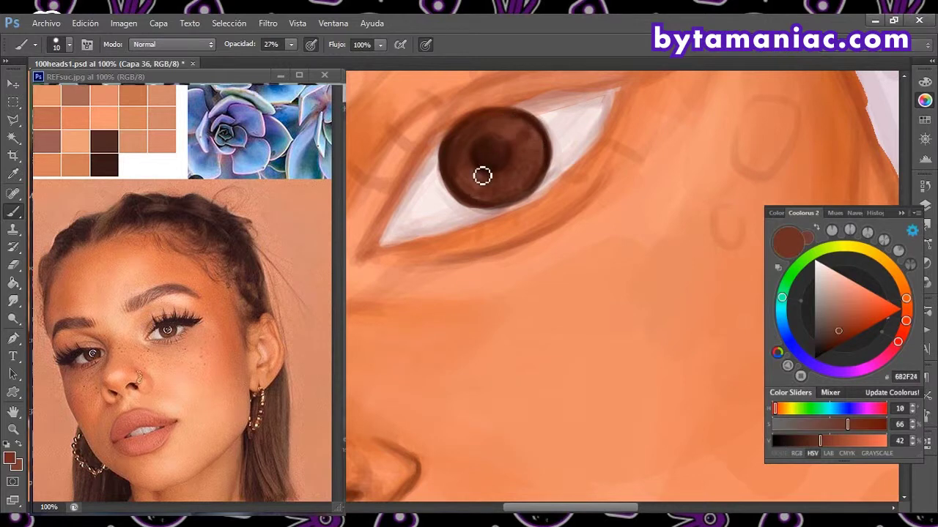
{"action": "left_click", "coordinate": [548, 156], "text": "alt"}
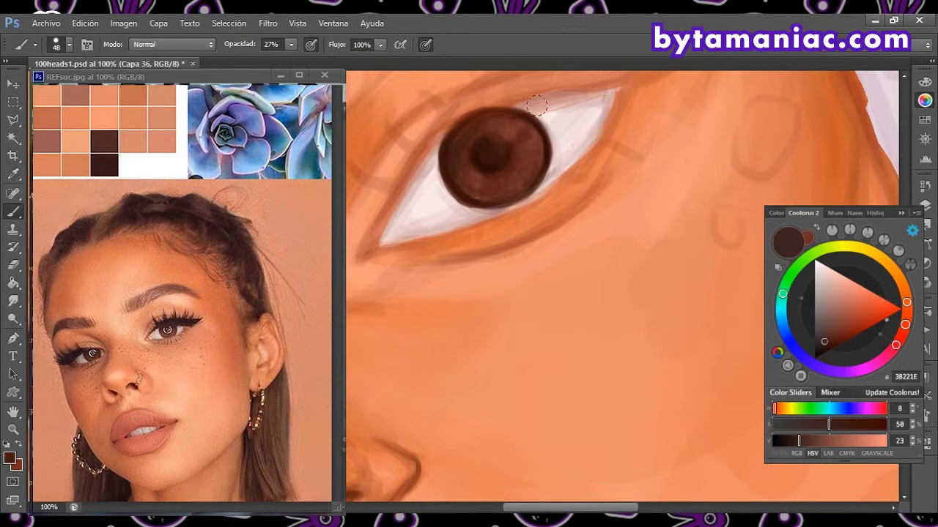
{"action": "left_click", "coordinate": [109, 98], "text": "alt"}
{"action": "left_click_drag", "start_coordinate": [488, 141], "coordinate": [506, 134]}
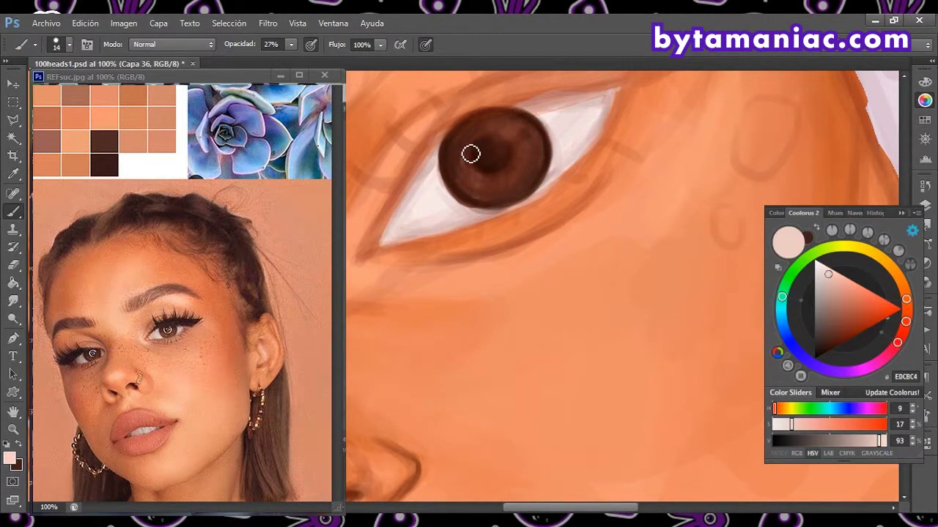
{"action": "mouse_move", "coordinate": [470, 170]}
{"action": "left_mouse_down"}
{"action": "mouse_move", "coordinate": [519, 136]}
{"action": "mouse_move", "coordinate": [515, 178]}
{"action": "left_mouse_up"}
Step: With a smaller brush, darken part of the ring, paint a light inner ring, and lower opacity for glazing
{"action": "key", "text": "bracketleft"}
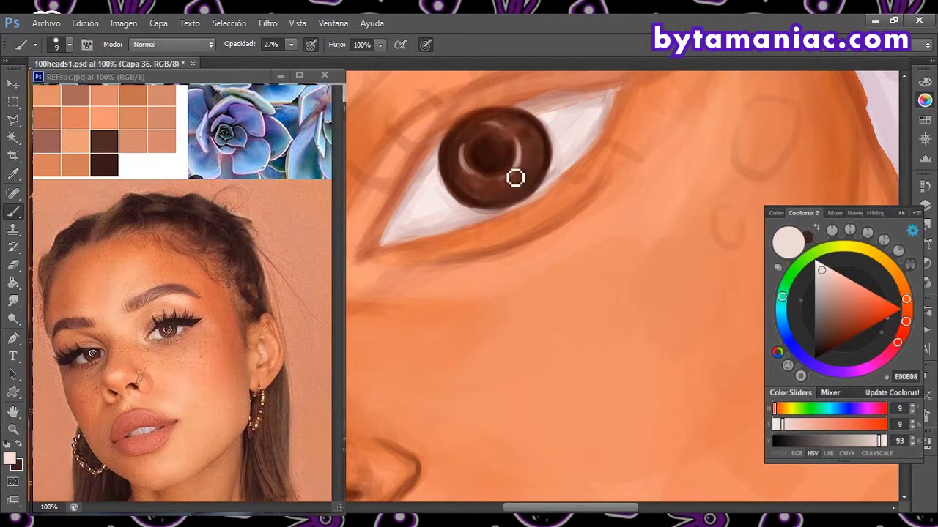
{"action": "left_click", "coordinate": [276, 243], "text": "alt"}
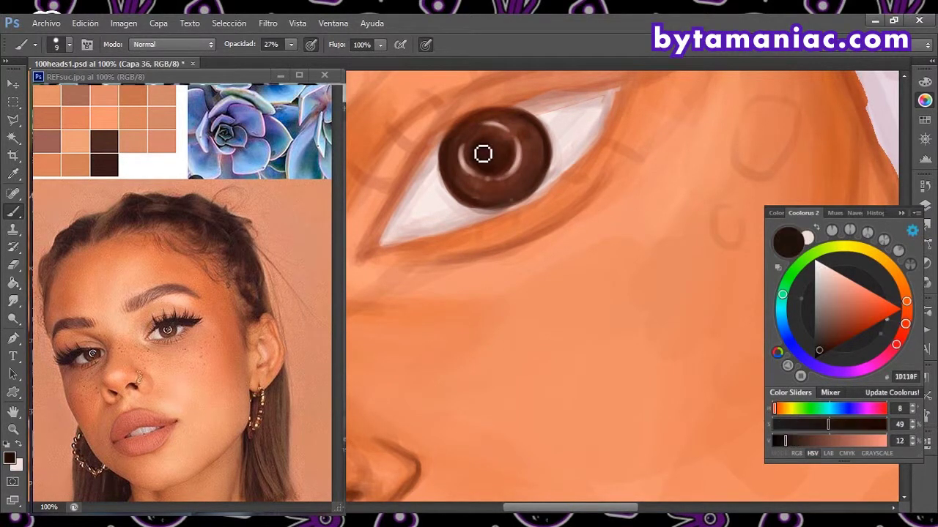
{"action": "left_click_drag", "start_coordinate": [526, 122], "coordinate": [486, 121]}
{"action": "key", "text": "x"}
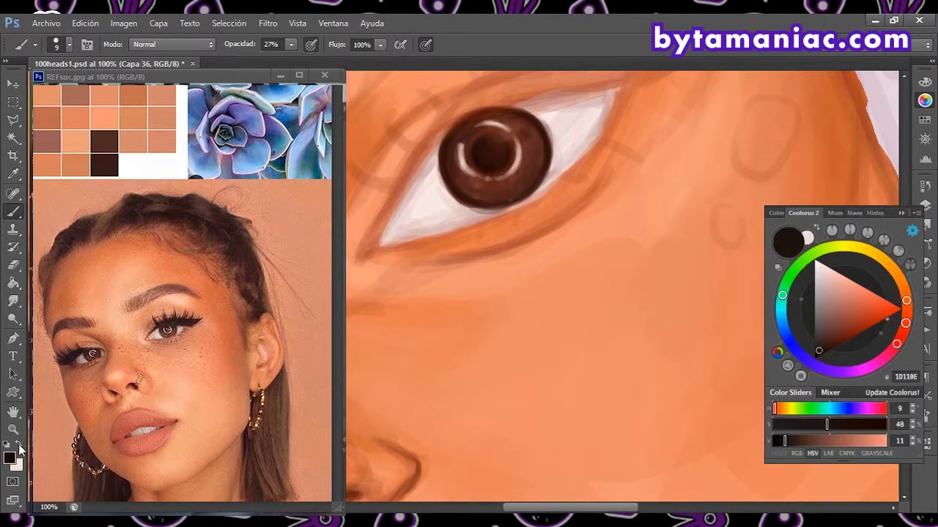
{"action": "left_click", "coordinate": [489, 198], "text": "alt"}
{"action": "key", "text": "x"}
{"action": "left_click_drag", "start_coordinate": [479, 154], "coordinate": [503, 147]}
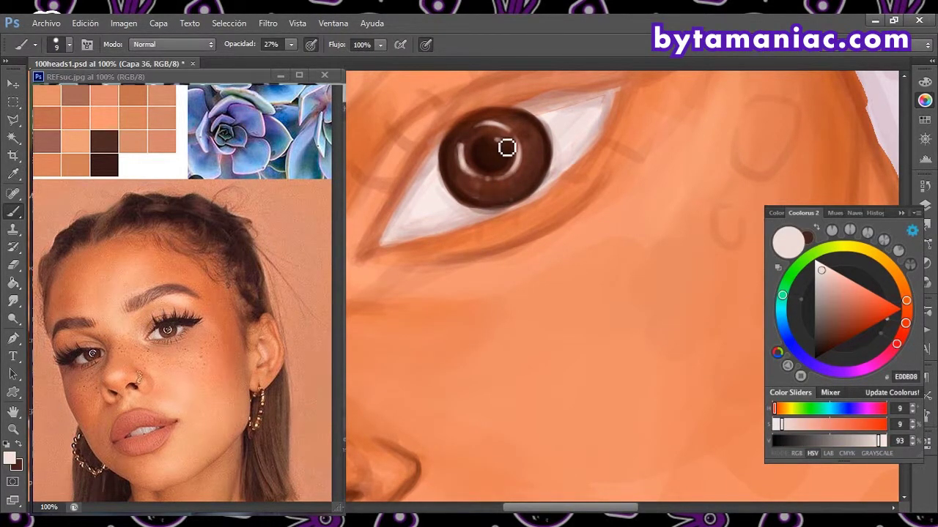
{"action": "key", "text": "bracketleft"}
{"action": "key", "text": "x"}
{"action": "key", "text": "x"}
{"action": "key", "text": "1"}
{"action": "key", "text": "1"}
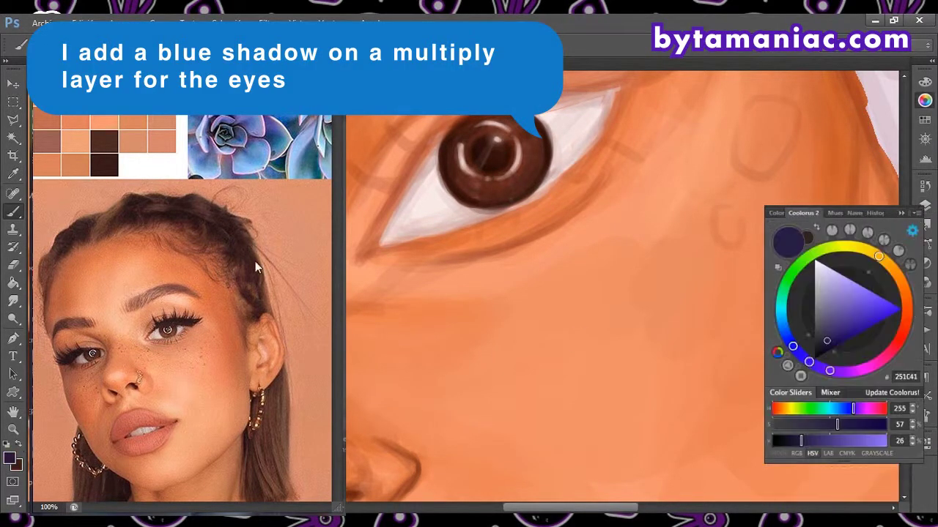
Step: Paint a dark blue shadow along the first eye's upper lid in two long strokes
{"action": "mouse_move", "coordinate": [417, 202]}
{"action": "left_mouse_down"}
{"action": "mouse_move", "coordinate": [469, 132]}
{"action": "mouse_move", "coordinate": [615, 89]}
{"action": "left_mouse_up"}
{"action": "left_click_drag", "start_coordinate": [392, 216], "coordinate": [615, 88]}
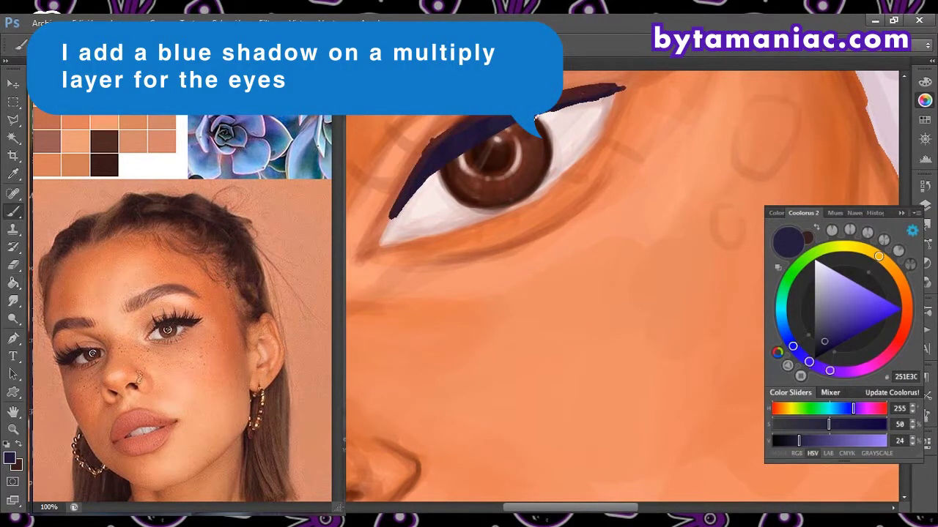
{"action": "key", "text": "e"}
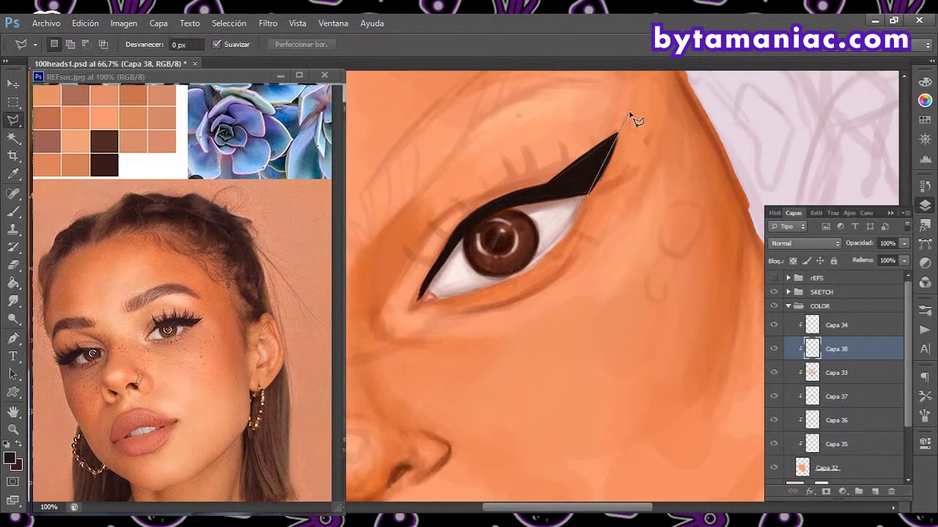
Step: Paint black eyelash strokes along the first eye's eyeliner, then shrink the brush for lower lashes
{"action": "left_click", "coordinate": [12, 213]}
{"action": "left_click_drag", "start_coordinate": [472, 212], "coordinate": [460, 198]}
{"action": "mouse_move", "coordinate": [445, 238]}
{"action": "left_mouse_down"}
{"action": "mouse_move", "coordinate": [430, 229]}
{"action": "mouse_move", "coordinate": [420, 255]}
{"action": "left_mouse_up"}
{"action": "left_click_drag", "start_coordinate": [564, 165], "coordinate": [561, 145]}
{"action": "left_click_drag", "start_coordinate": [589, 192], "coordinate": [621, 167]}
{"action": "mouse_move", "coordinate": [546, 185]}
{"action": "left_mouse_down"}
{"action": "mouse_move", "coordinate": [536, 157]}
{"action": "mouse_move", "coordinate": [513, 159]}
{"action": "left_mouse_up"}
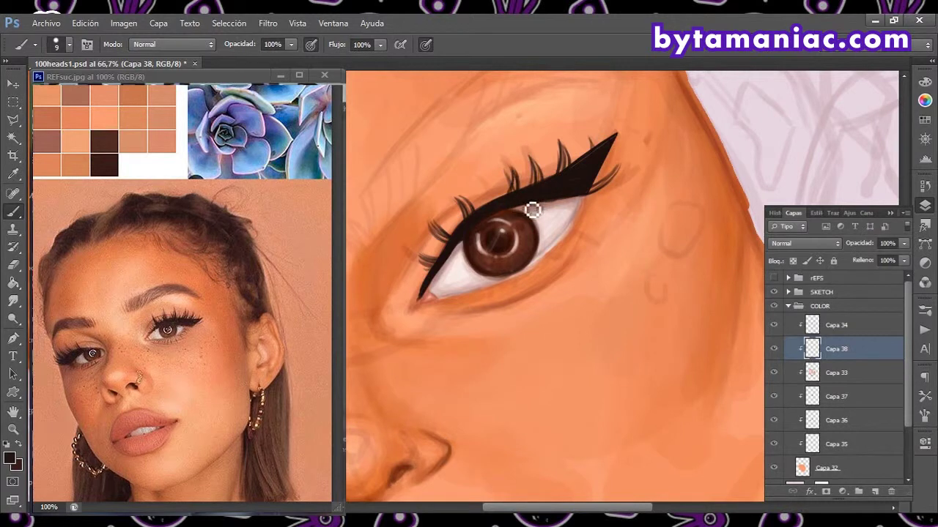
{"action": "left_click_drag", "start_coordinate": [491, 202], "coordinate": [477, 184]}
{"action": "mouse_move", "coordinate": [586, 206]}
{"action": "left_mouse_down"}
{"action": "mouse_move", "coordinate": [454, 308]}
{"action": "mouse_move", "coordinate": [494, 298]}
{"action": "mouse_move", "coordinate": [578, 212]}
{"action": "left_mouse_up"}
{"action": "key", "text": "["}
{"action": "key", "text": "["}
{"action": "key", "text": "["}
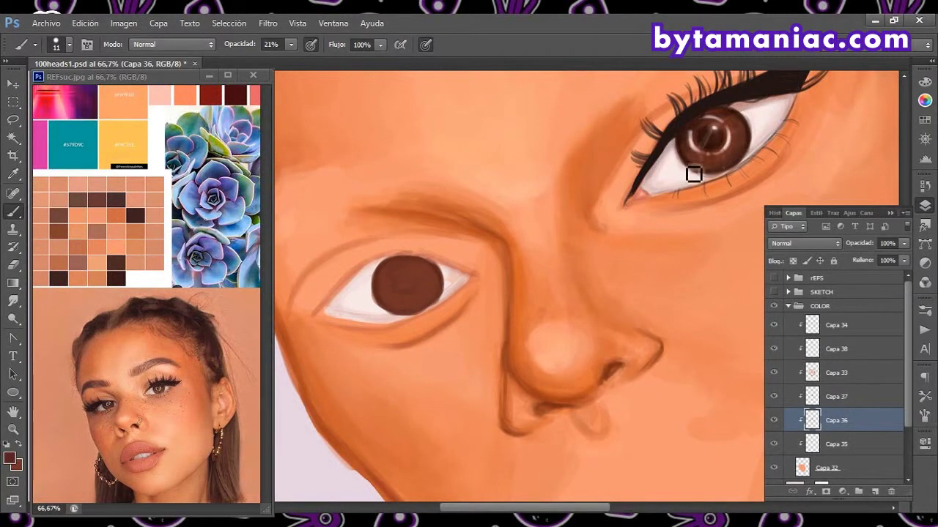
Step: Darken the second iris's centre and paint its pupil and radial streaks in dark and lighter browns
{"action": "key", "text": "F6"}
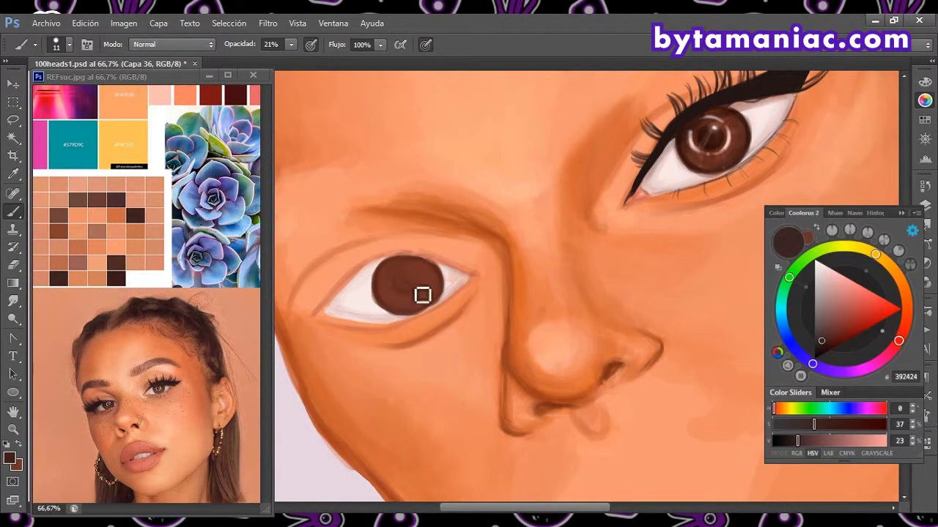
{"action": "left_click_drag", "start_coordinate": [423, 295], "coordinate": [402, 272]}
{"action": "left_click", "coordinate": [415, 300], "text": "alt"}
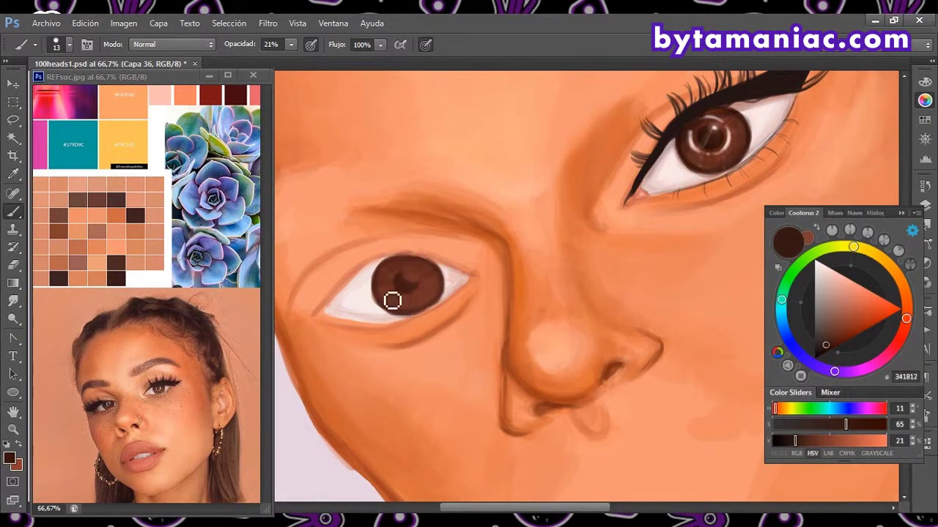
{"action": "left_click", "coordinate": [386, 300], "text": "alt"}
{"action": "left_click", "coordinate": [420, 295], "text": "alt"}
{"action": "left_click_drag", "start_coordinate": [412, 299], "coordinate": [447, 301]}
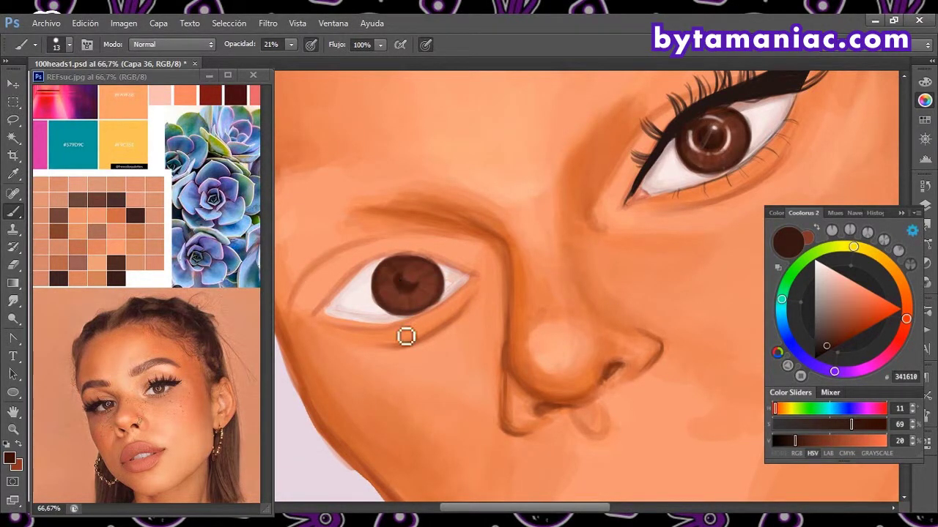
Step: Deepen the iris shading, then choose a warm reddish-brown and near-white for the highlight
{"action": "left_click", "coordinate": [428, 286], "text": "alt"}
{"action": "left_click_drag", "start_coordinate": [429, 287], "coordinate": [413, 278]}
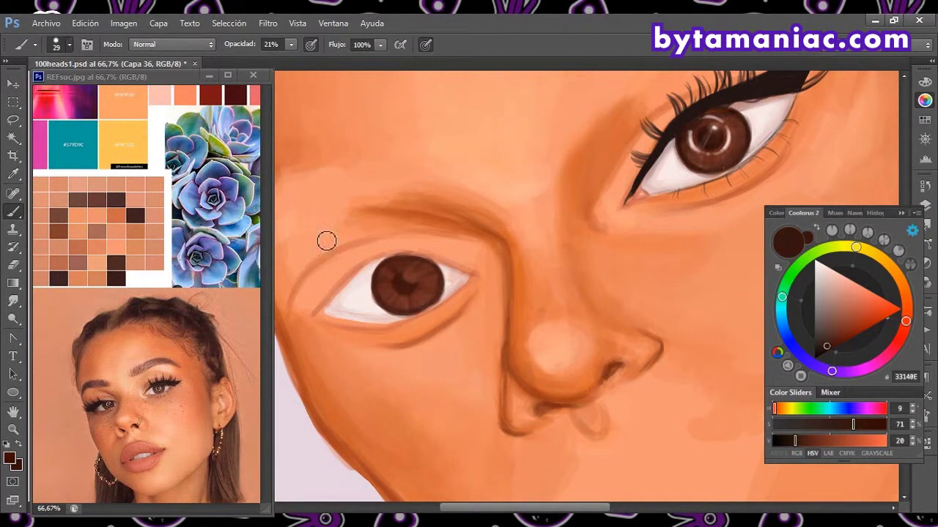
{"action": "key", "text": "["}
{"action": "key", "text": "["}
{"action": "left_click", "coordinate": [391, 322], "text": "alt"}
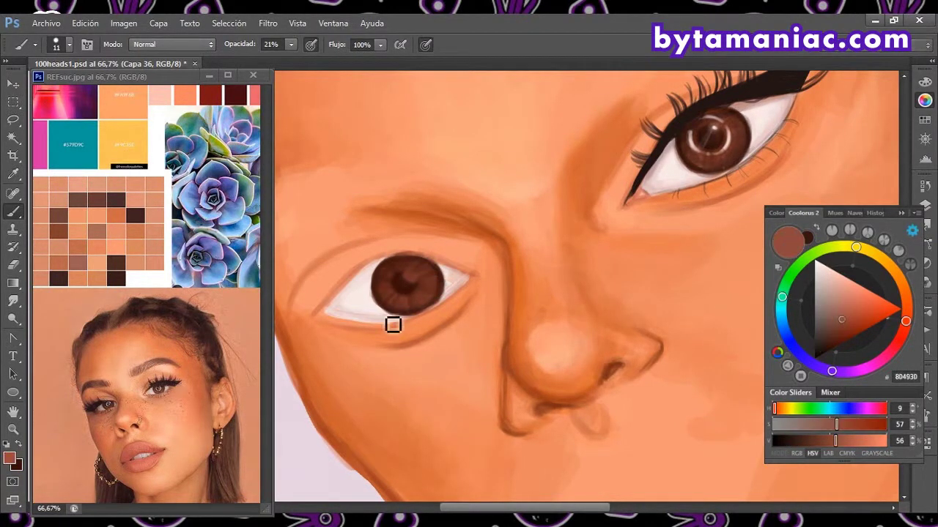
{"action": "left_click", "coordinate": [437, 292], "text": "alt"}
Step: Add a faint iris highlight, paint the black eyeliner wing and lashes, then unflip the canvas
{"action": "left_click_drag", "start_coordinate": [393, 291], "coordinate": [403, 277]}
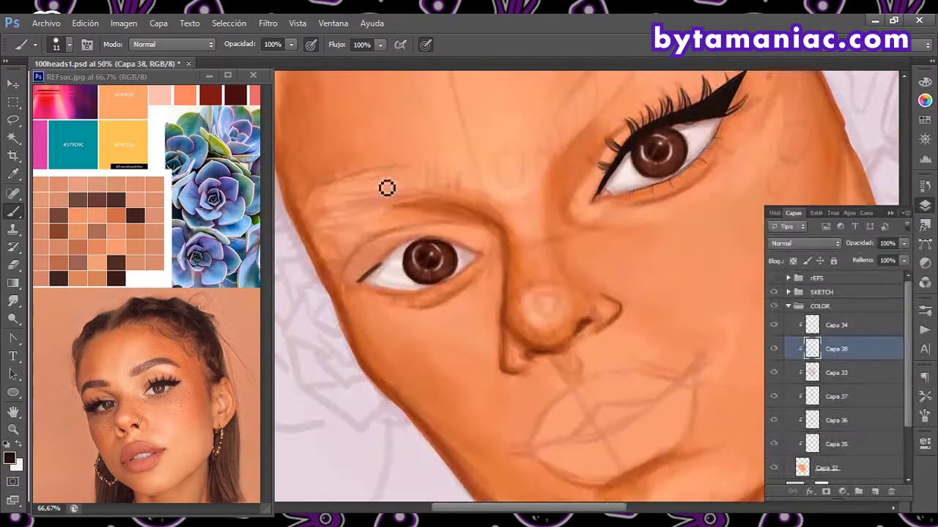
{"action": "left_click_drag", "start_coordinate": [381, 269], "coordinate": [414, 239]}
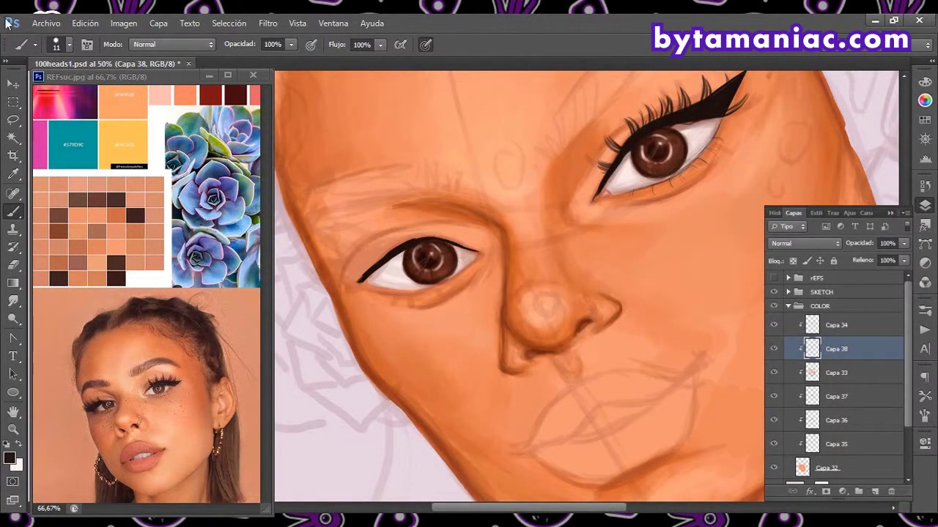
{"action": "mouse_move", "coordinate": [326, 266]}
{"action": "left_mouse_down"}
{"action": "mouse_move", "coordinate": [377, 274]}
{"action": "mouse_move", "coordinate": [482, 253]}
{"action": "left_mouse_up"}
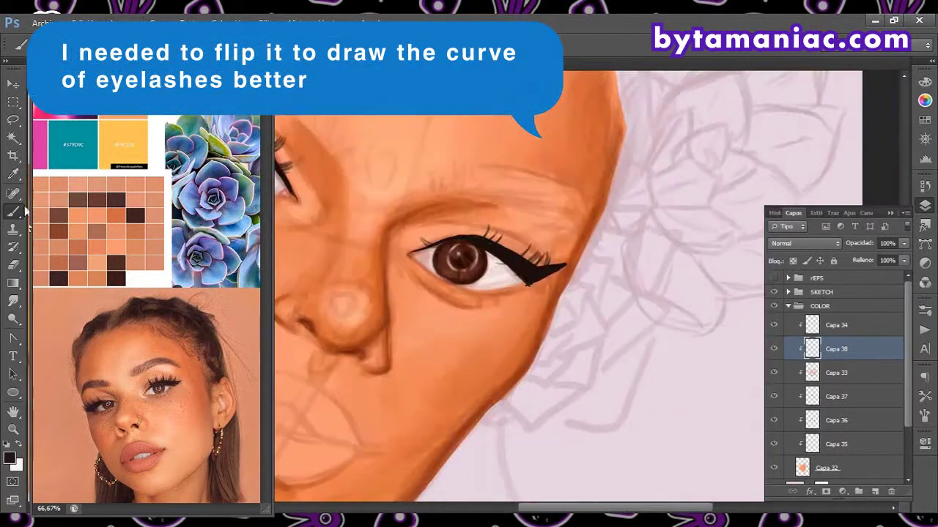
{"action": "mouse_move", "coordinate": [498, 241]}
{"action": "left_mouse_down"}
{"action": "mouse_move", "coordinate": [506, 229]}
{"action": "mouse_move", "coordinate": [524, 233]}
{"action": "left_mouse_up"}
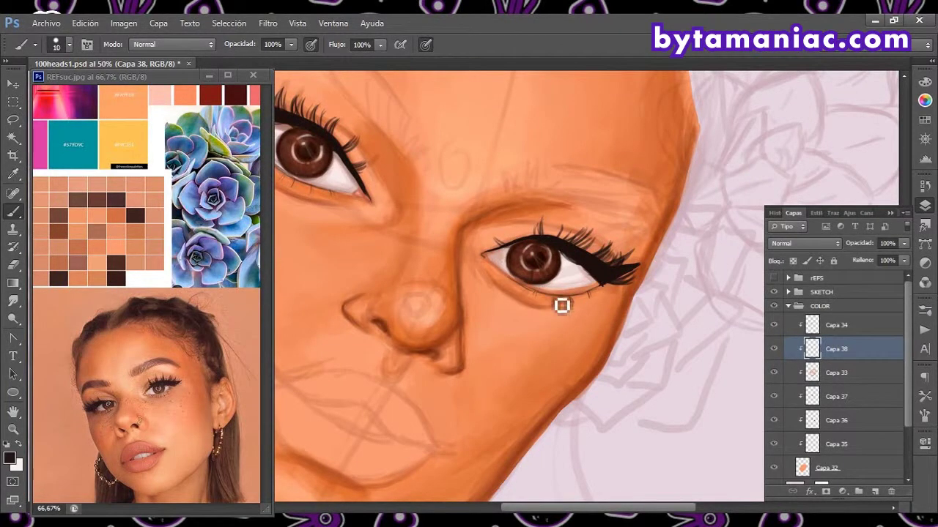
{"action": "key", "text": "ctrl+shift+h"}
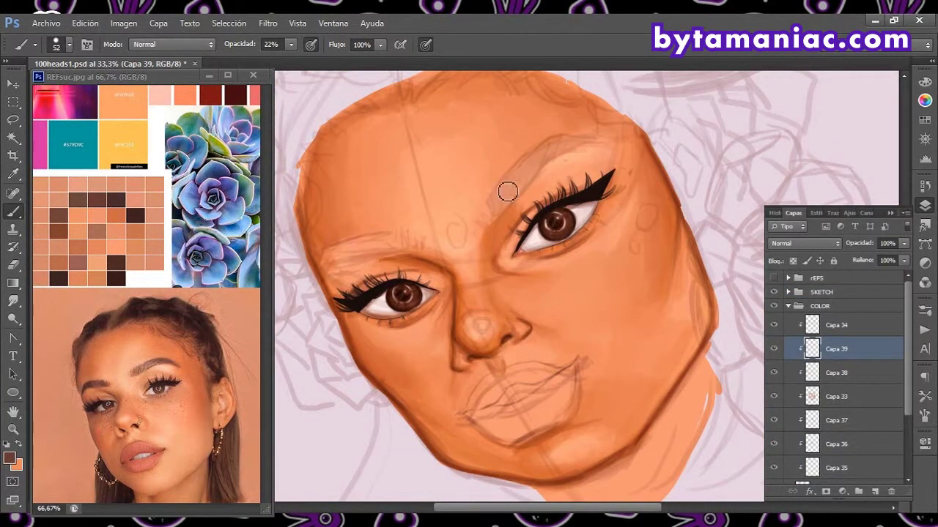
Step: Build a soft light eyebrow above the left eye and shrink the brush
{"action": "left_click_drag", "start_coordinate": [333, 261], "coordinate": [408, 251]}
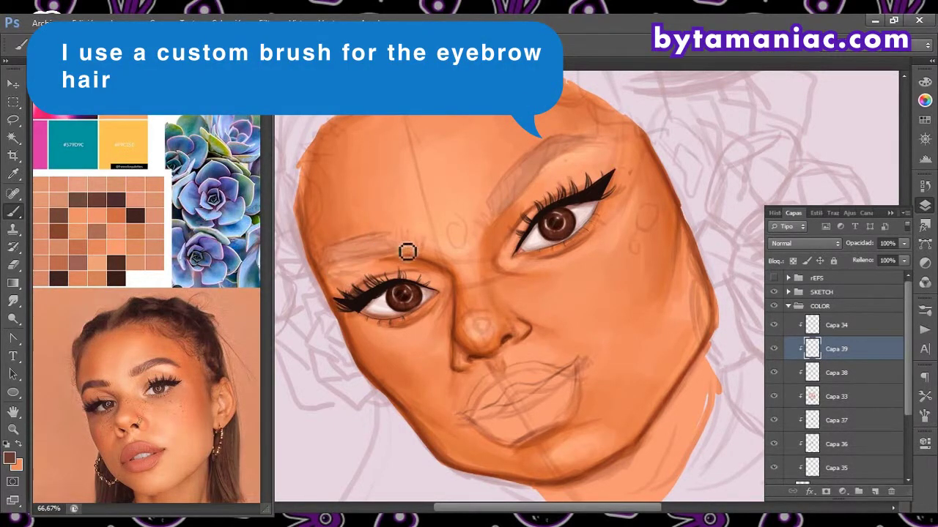
{"action": "left_click_drag", "start_coordinate": [339, 259], "coordinate": [416, 247]}
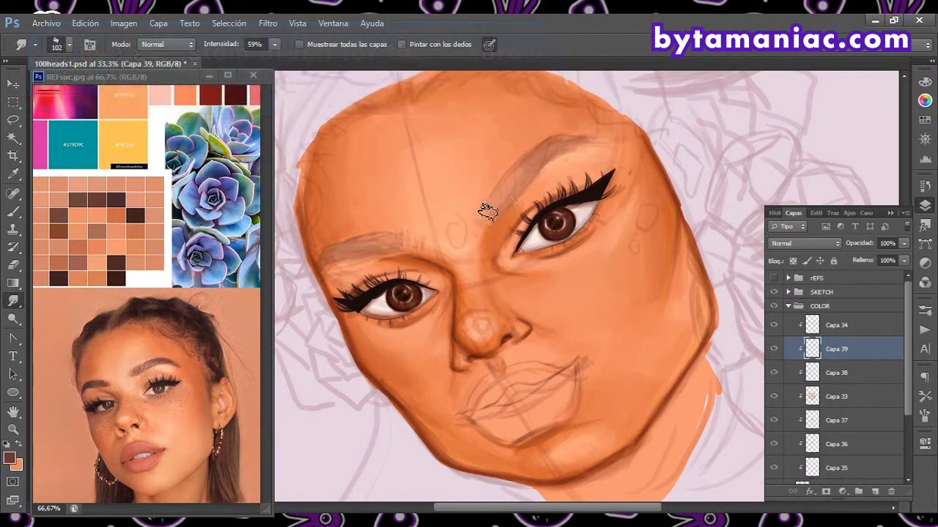
{"action": "scroll", "coordinate": [487, 223], "scroll_direction": "up", "scroll_amount": 1}
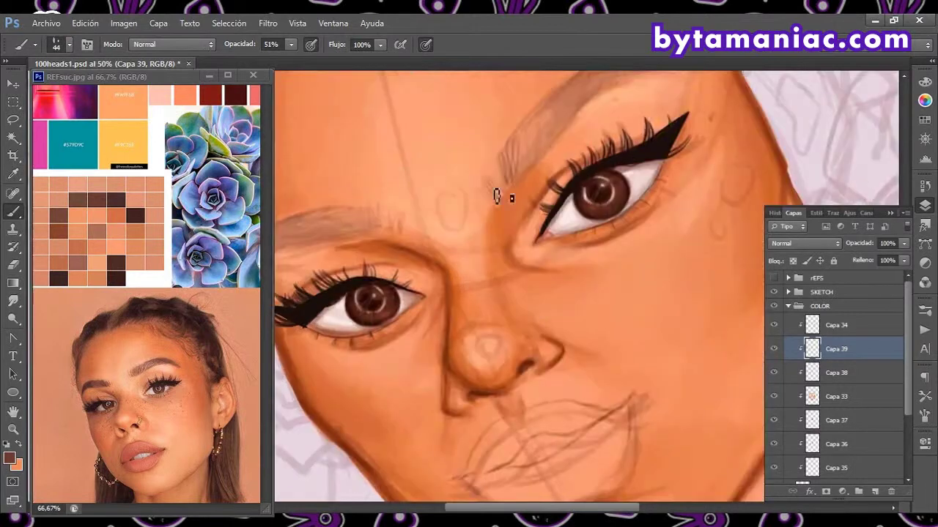
{"action": "key", "text": "bracketleft"}
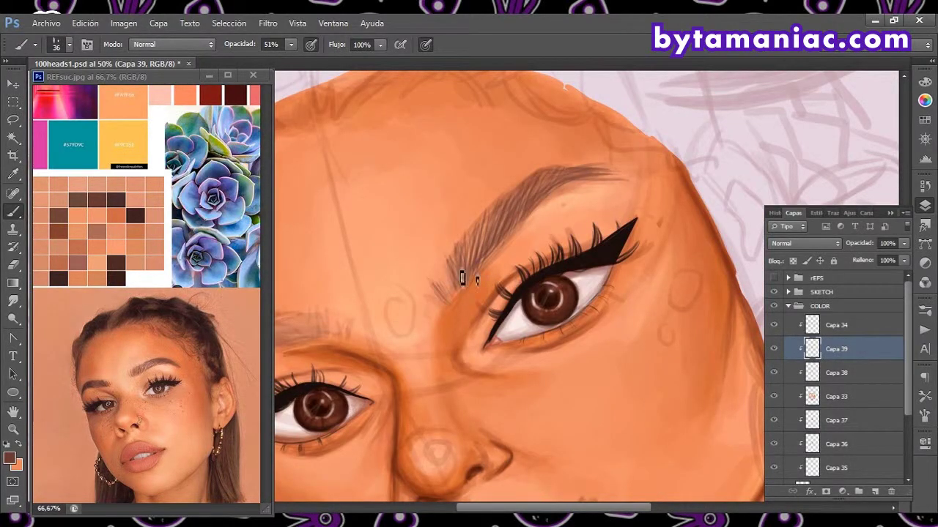
{"action": "scroll", "coordinate": [464, 272], "scroll_direction": "left", "scroll_amount": 5}
Step: Mirror the view and paint darker, fuller fine hair strokes on the eyebrow
{"action": "key", "text": "bracketleft"}
{"action": "key", "text": "bracketleft"}
{"action": "key", "text": "bracketleft"}
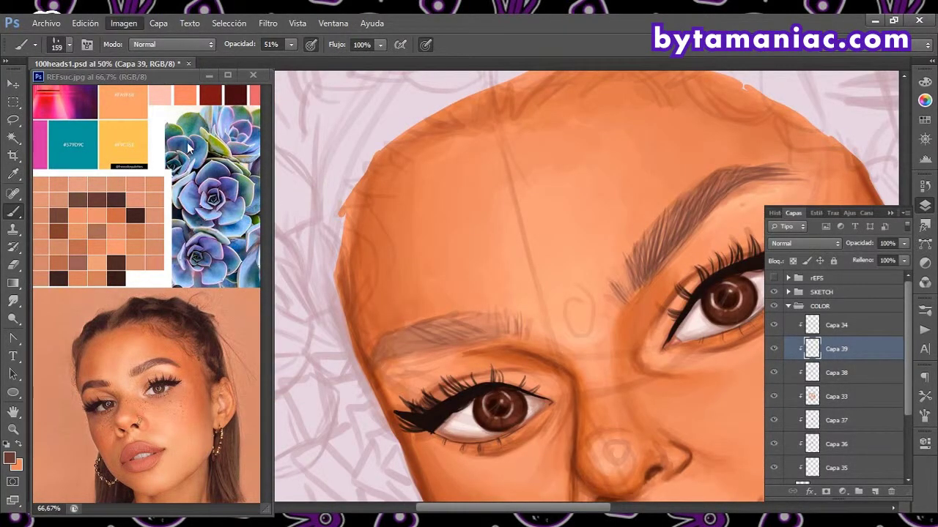
{"action": "key", "text": "h"}
{"action": "mouse_move", "coordinate": [551, 351]}
{"action": "left_mouse_down"}
{"action": "mouse_move", "coordinate": [638, 345]}
{"action": "mouse_move", "coordinate": [573, 345]}
{"action": "left_mouse_up"}
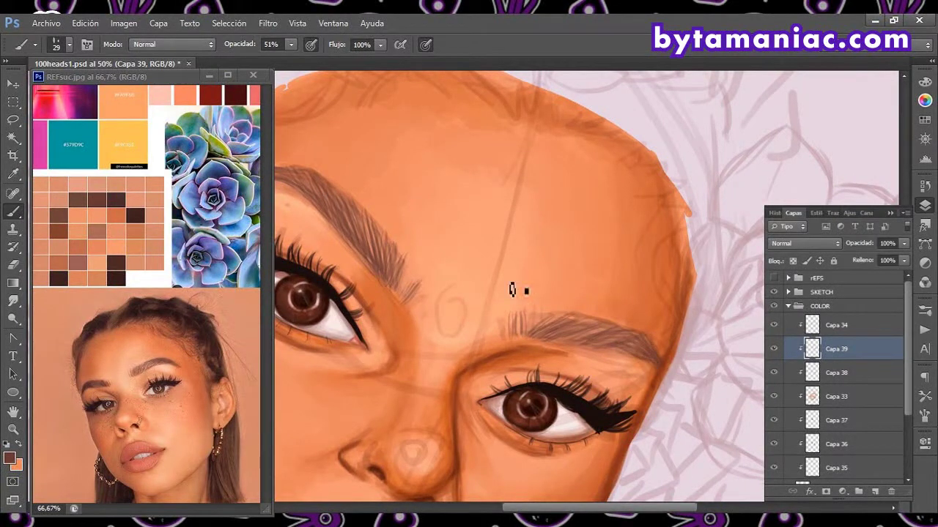
{"action": "left_click_drag", "start_coordinate": [521, 315], "coordinate": [620, 328]}
{"action": "key", "text": "i"}
{"action": "left_click", "coordinate": [11, 213]}
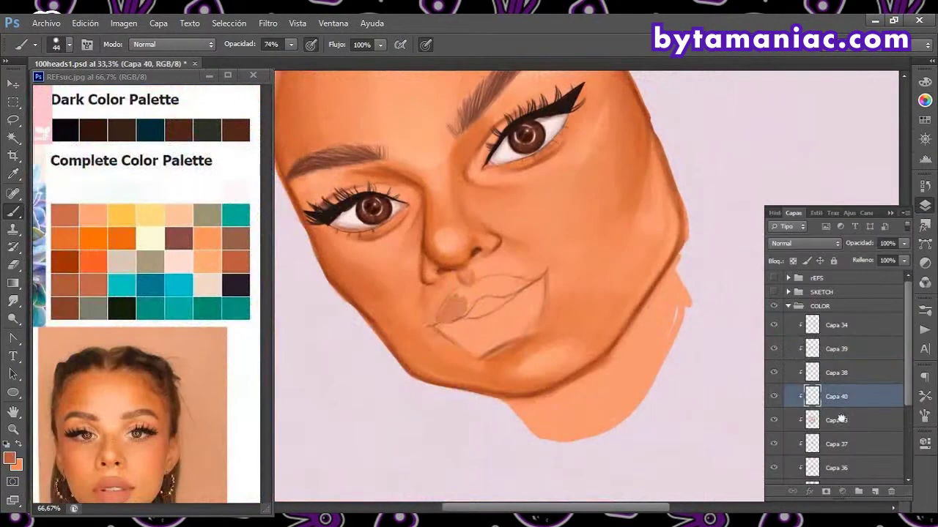
Step: Lay darker colour into the lips and smudge the patches smooth
{"action": "mouse_move", "coordinate": [478, 302]}
{"action": "left_mouse_down"}
{"action": "mouse_move", "coordinate": [488, 352]}
{"action": "mouse_move", "coordinate": [532, 330]}
{"action": "mouse_move", "coordinate": [486, 300]}
{"action": "left_mouse_up"}
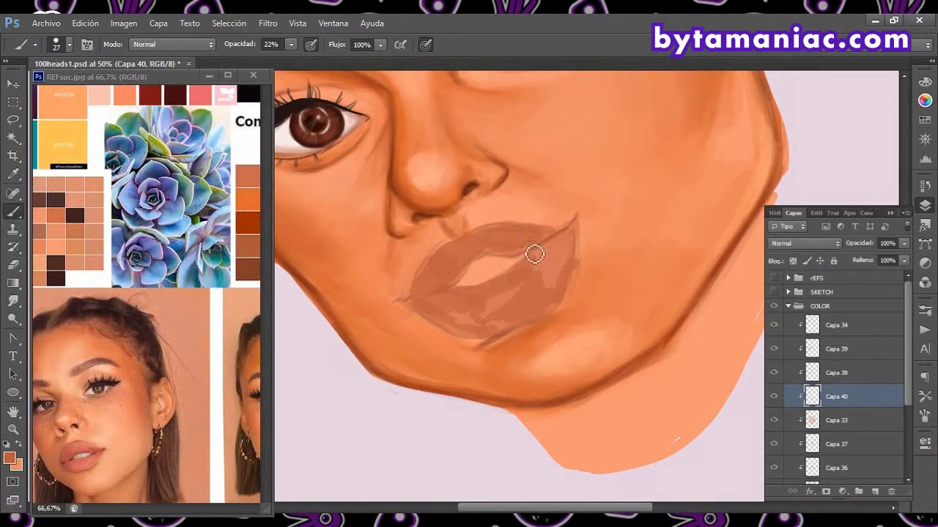
{"action": "key", "text": "r"}
{"action": "key", "text": "b"}
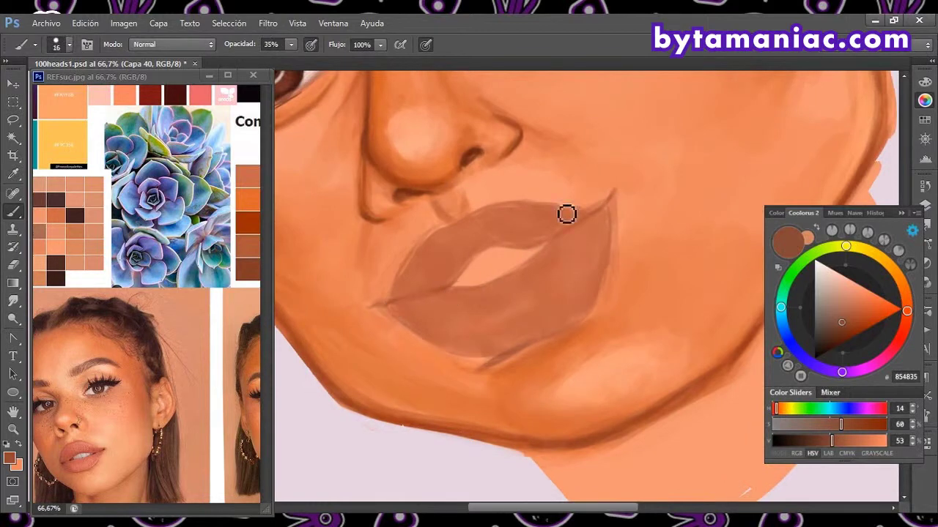
{"action": "left_click_drag", "start_coordinate": [457, 357], "coordinate": [421, 268]}
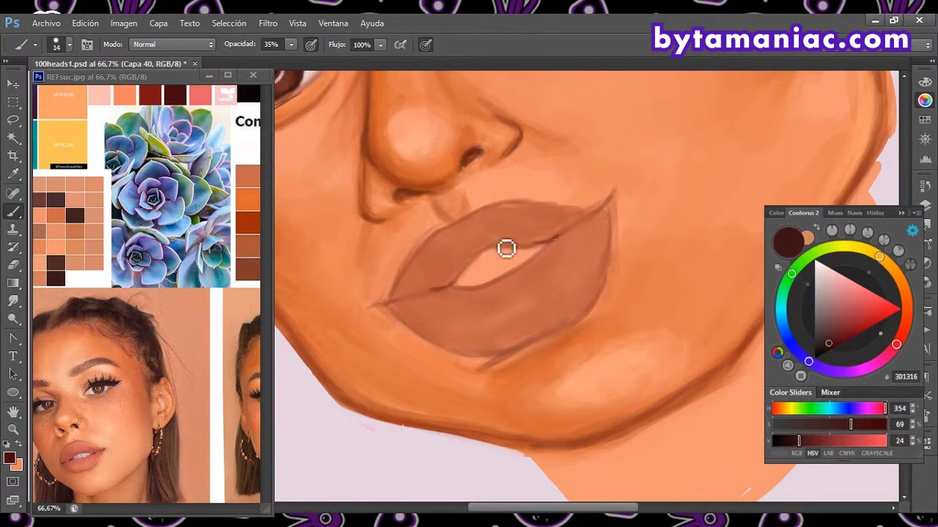
{"action": "mouse_move", "coordinate": [504, 247]}
{"action": "left_mouse_down"}
{"action": "mouse_move", "coordinate": [586, 309]}
{"action": "mouse_move", "coordinate": [525, 329]}
{"action": "mouse_move", "coordinate": [562, 243]}
{"action": "mouse_move", "coordinate": [515, 332]}
{"action": "mouse_move", "coordinate": [496, 249]}
{"action": "mouse_move", "coordinate": [574, 247]}
{"action": "mouse_move", "coordinate": [446, 293]}
{"action": "left_mouse_up"}
Step: Sample dark browns and skin orange for lip shadows at 25% brush opacity
{"action": "key", "text": "b"}
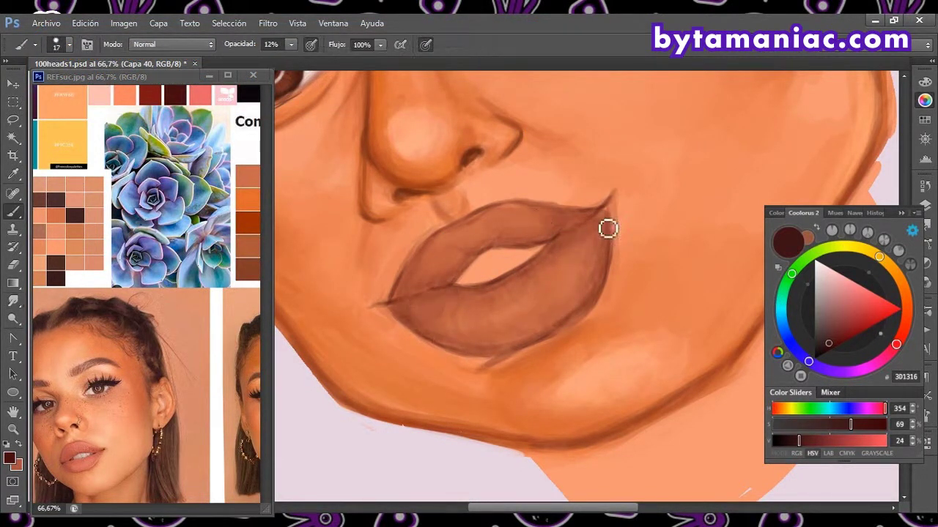
{"action": "left_click", "coordinate": [546, 317], "text": "alt"}
{"action": "left_click", "coordinate": [503, 303], "text": "alt"}
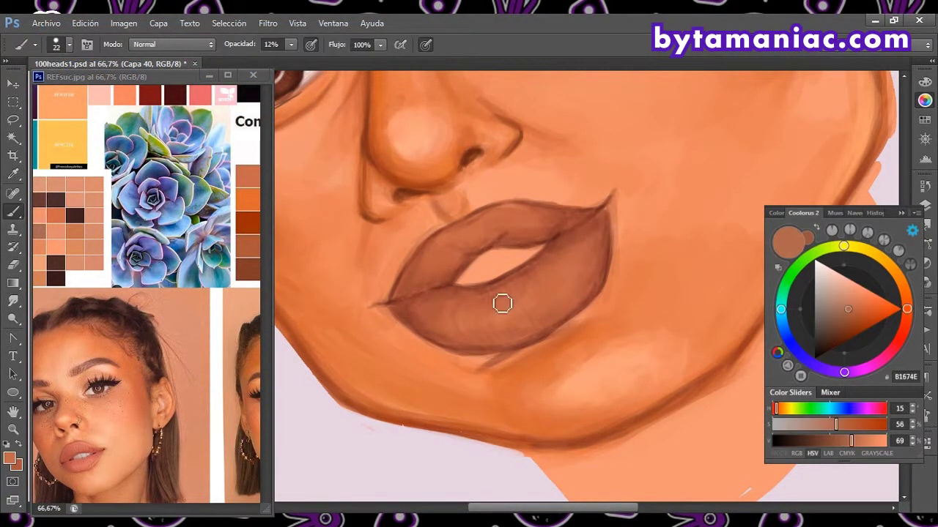
{"action": "left_click", "coordinate": [415, 266], "text": "alt"}
{"action": "left_click", "coordinate": [52, 239], "text": "alt"}
{"action": "key", "text": "2"}
{"action": "key", "text": "5"}
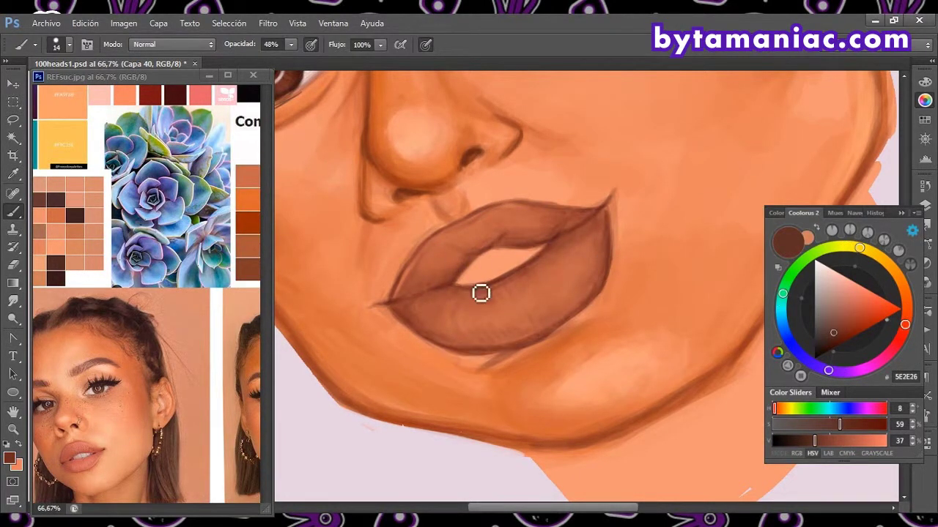
{"action": "left_click", "coordinate": [469, 229], "text": "alt"}
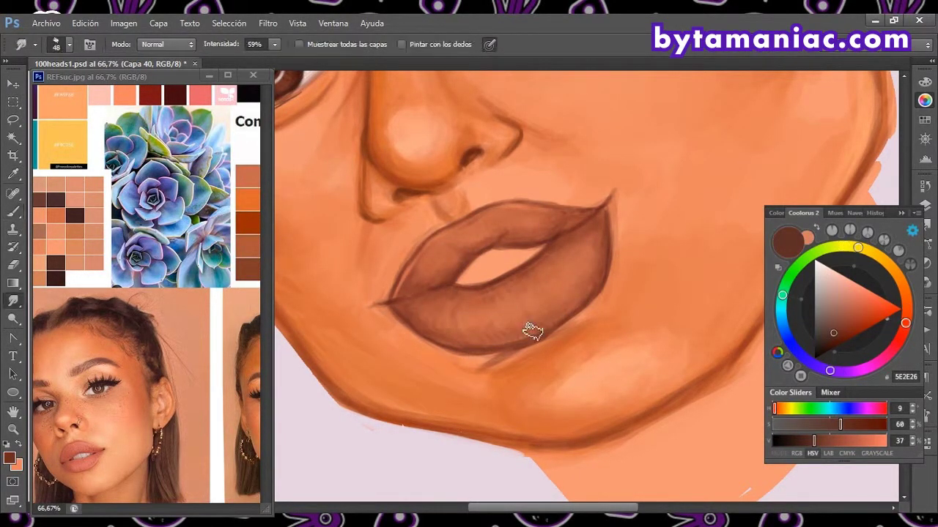
{"action": "key", "text": "x"}
Step: Sample a light skin tone and paint it inside the mouth opening
{"action": "left_click", "coordinate": [512, 220], "text": "alt"}
{"action": "left_click", "coordinate": [534, 216], "text": "alt"}
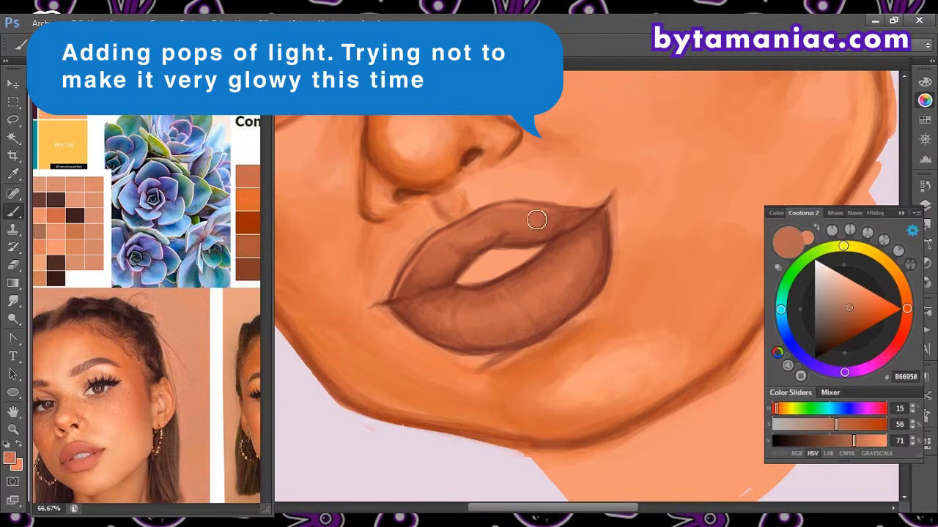
{"action": "left_click", "coordinate": [561, 219], "text": "alt"}
{"action": "left_click", "coordinate": [848, 298]}
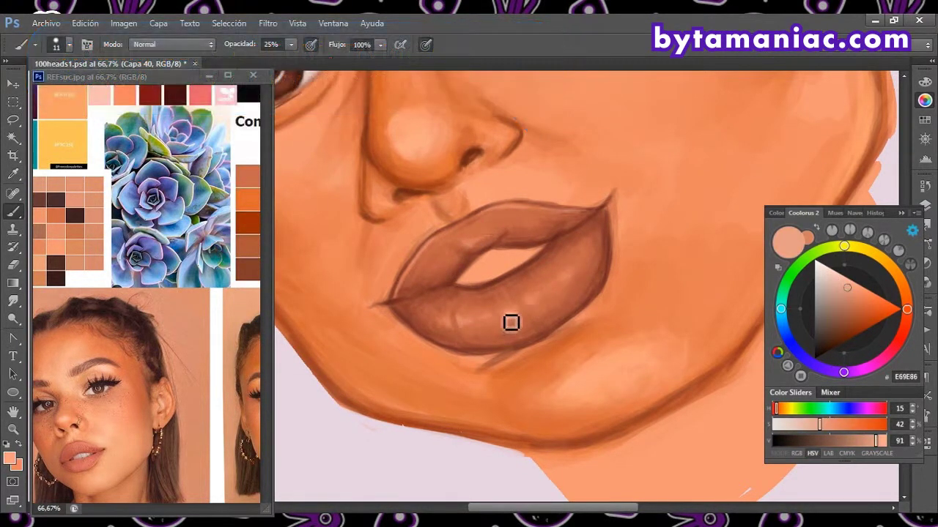
{"action": "key", "text": "F7"}
{"action": "left_click_drag", "start_coordinate": [493, 263], "coordinate": [536, 265]}
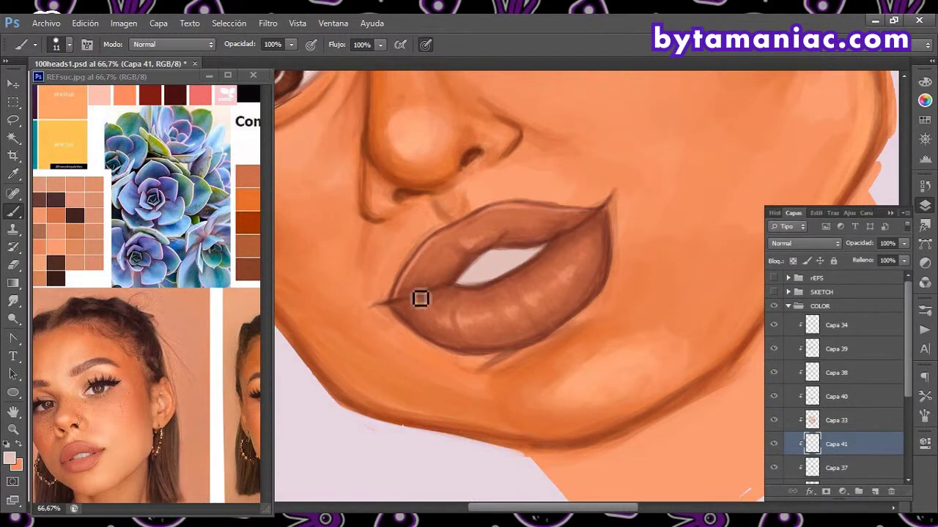
Step: Drop brush opacity to 29% and resample the pale mouth and dark lip browns
{"action": "left_click", "coordinate": [926, 101]}
{"action": "key", "text": "2"}
{"action": "key", "text": "9"}
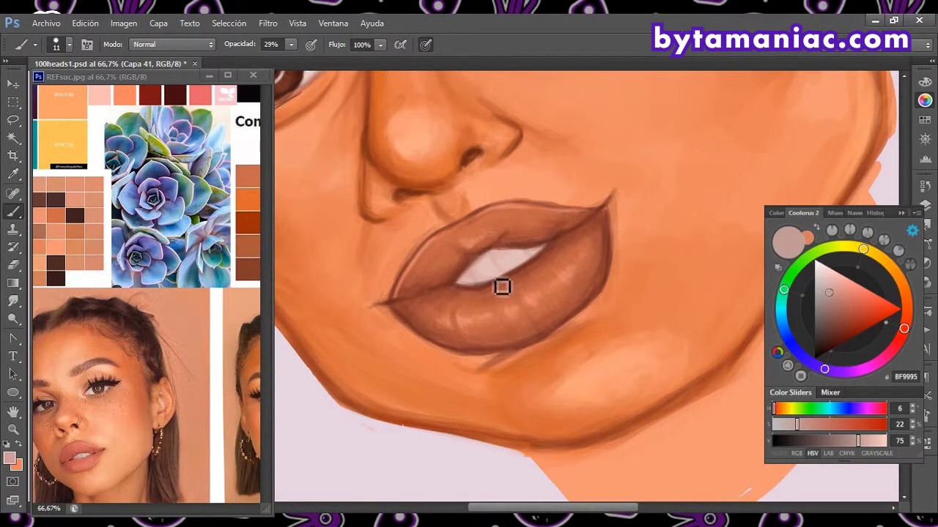
{"action": "left_click", "coordinate": [502, 264], "text": "alt"}
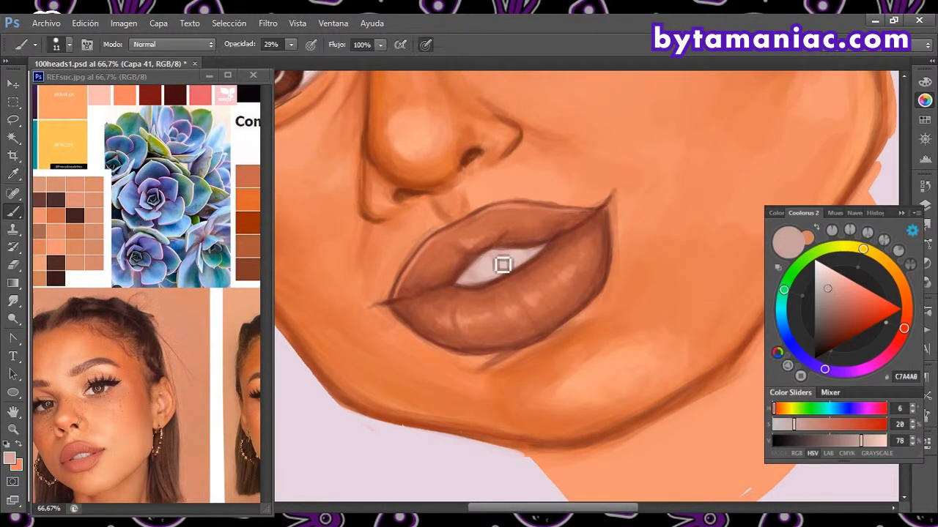
{"action": "left_click", "coordinate": [480, 265], "text": "alt"}
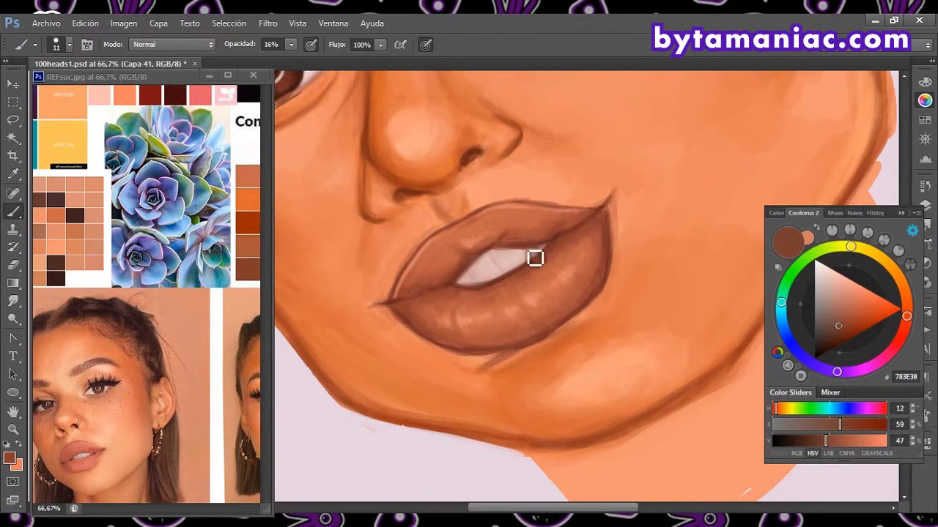
{"action": "key", "text": "r"}
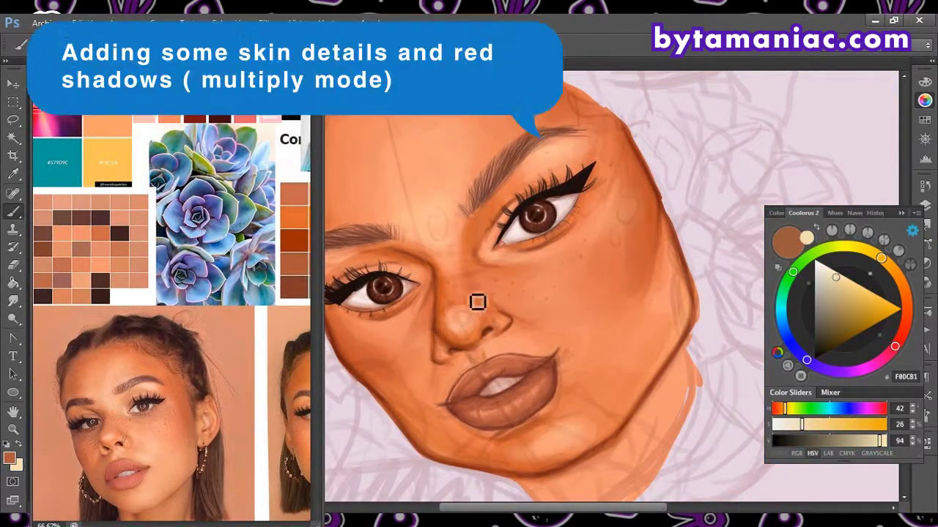
Step: Pick a dark red-brown, then paint black on the mask to remove the tint from lit face areas
{"action": "left_click", "coordinate": [461, 307], "text": "alt"}
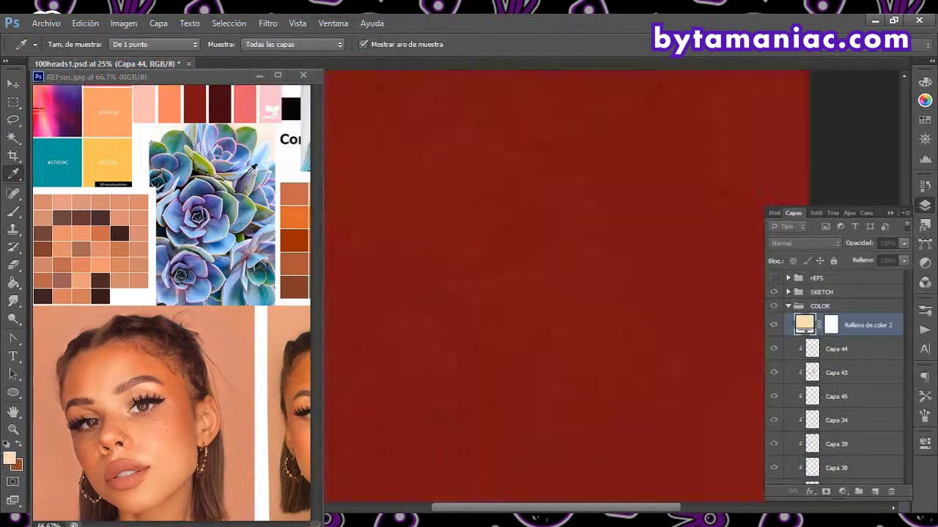
{"action": "key", "text": "x"}
{"action": "left_click_drag", "start_coordinate": [500, 198], "coordinate": [542, 381]}
{"action": "left_click_drag", "start_coordinate": [571, 293], "coordinate": [469, 183]}
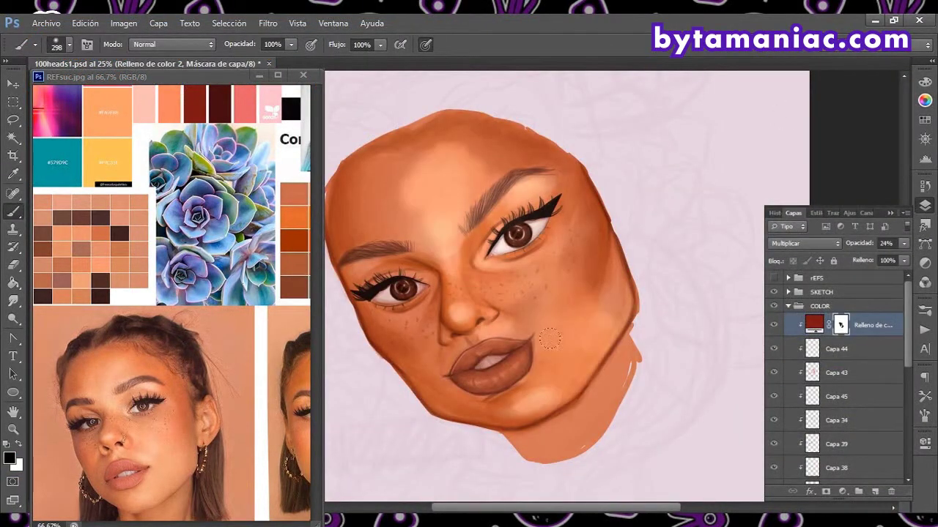
{"action": "left_click_drag", "start_coordinate": [454, 146], "coordinate": [498, 337]}
{"action": "left_click_drag", "start_coordinate": [587, 293], "coordinate": [411, 146]}
{"action": "key", "text": "bracketleft"}
{"action": "key", "text": "bracketleft"}
{"action": "key", "text": "bracketleft"}
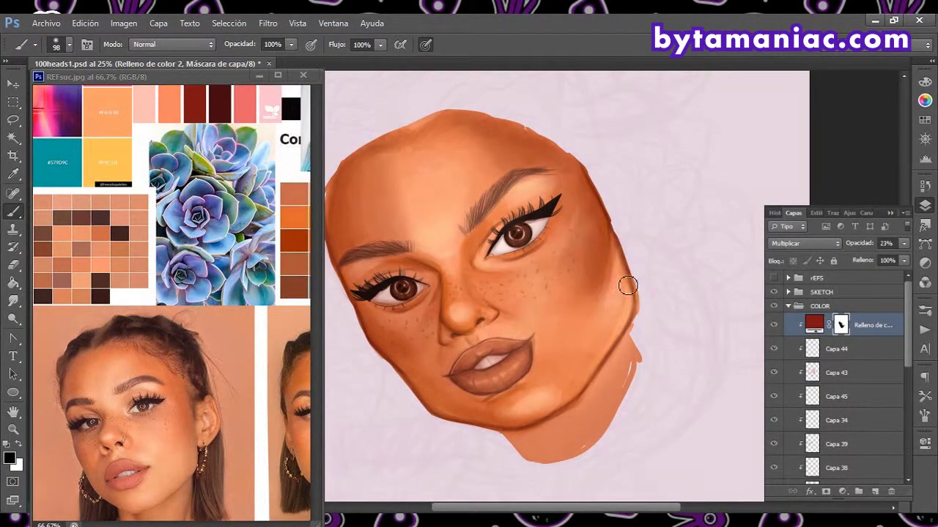
{"action": "key", "text": "b"}
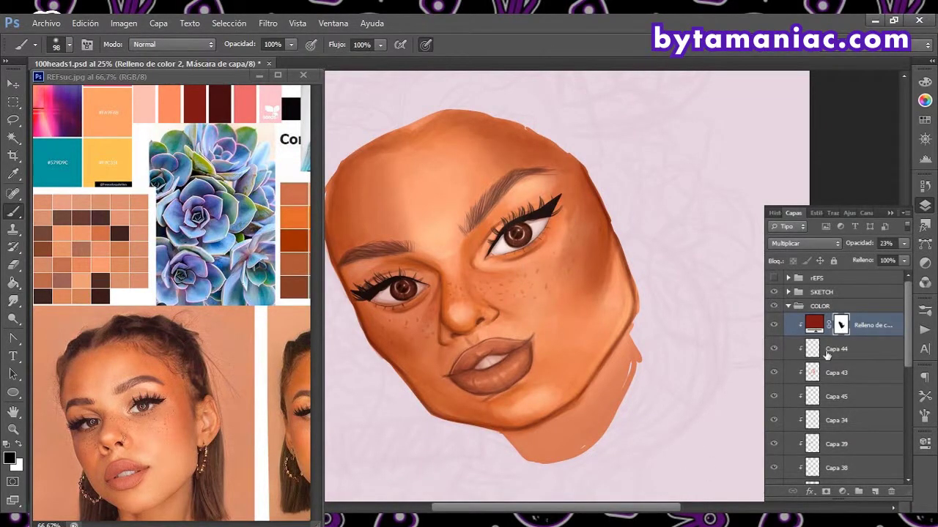
{"action": "key", "text": "ctrl+minus"}
{"action": "key", "text": "ctrl+minus"}
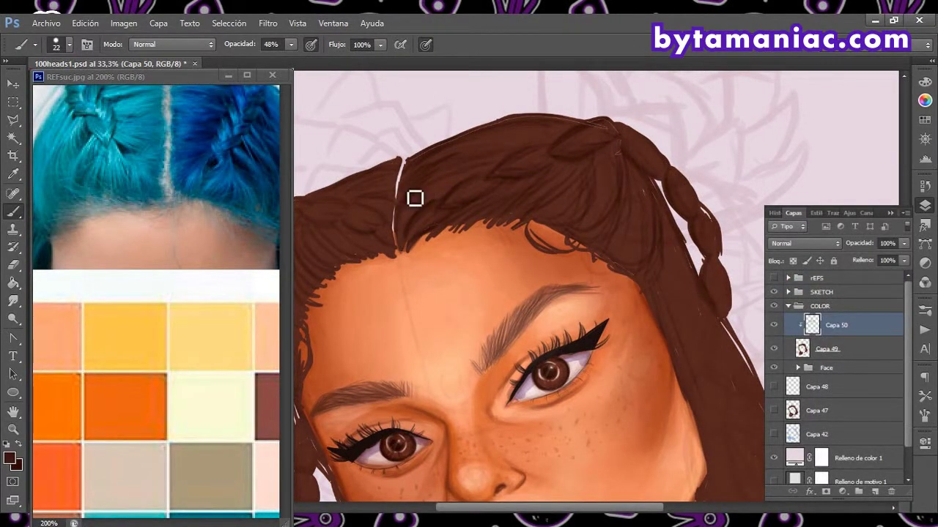
Step: Paint dark strands beside the braid and enlarge the brush to 49
{"action": "left_click", "coordinate": [925, 100]}
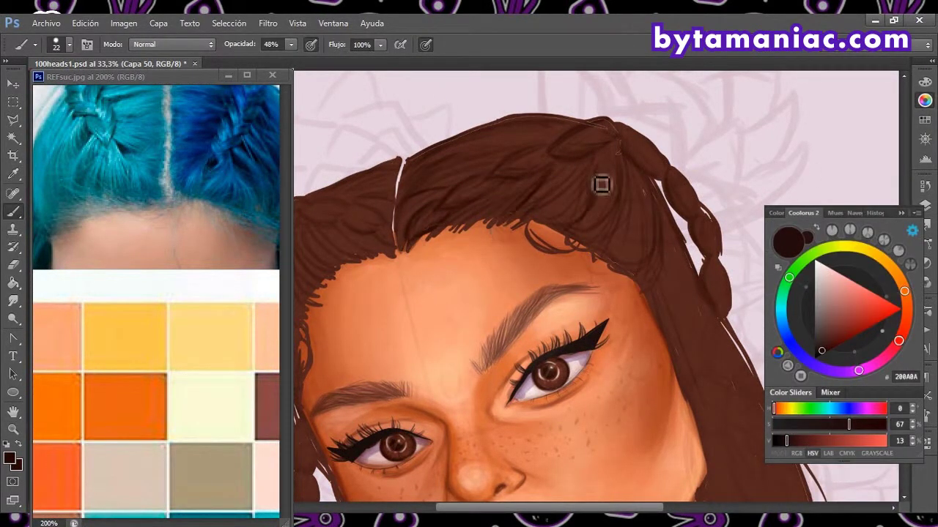
{"action": "left_click_drag", "start_coordinate": [603, 184], "coordinate": [616, 268]}
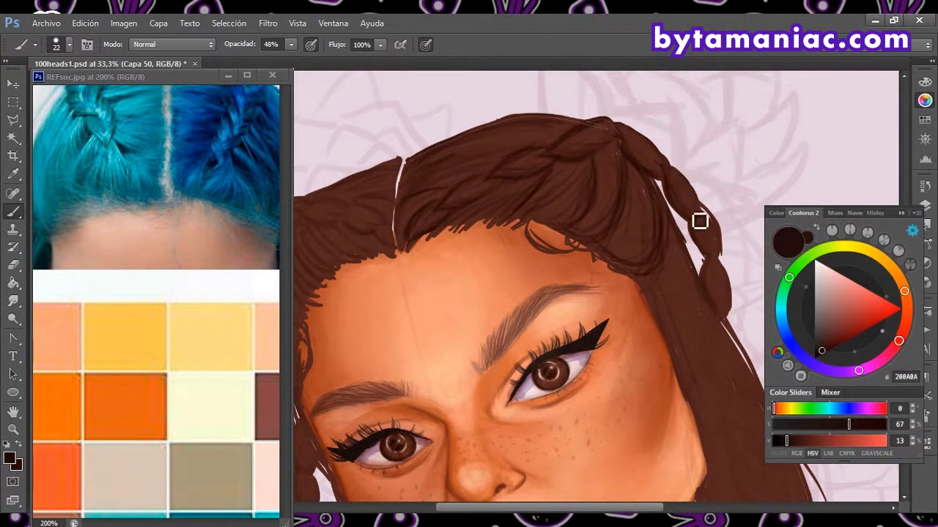
{"action": "left_click", "coordinate": [627, 214], "text": "alt"}
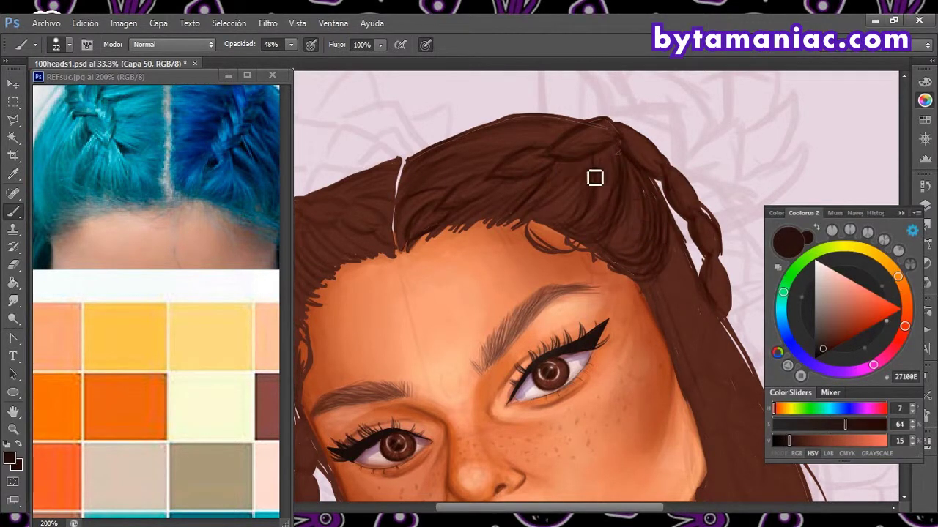
{"action": "left_click", "coordinate": [466, 233], "text": "alt"}
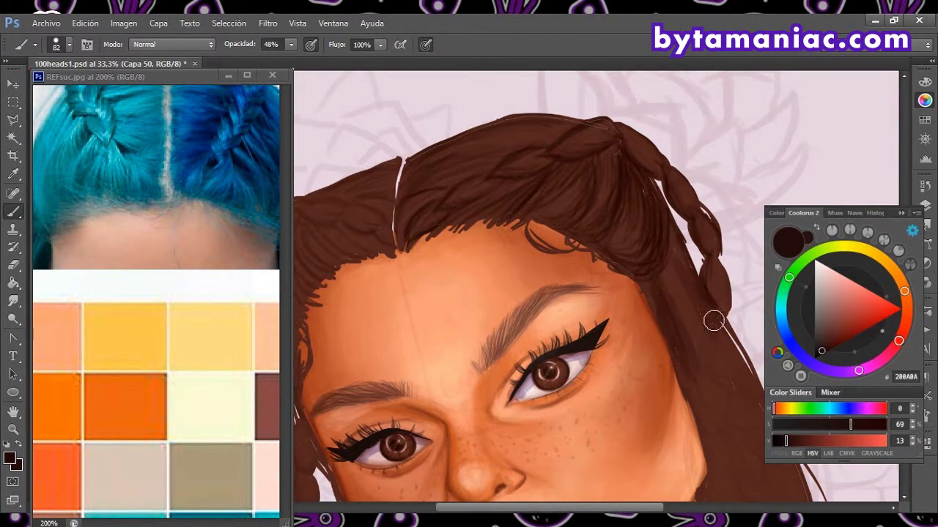
{"action": "key", "text": "bracketright"}
{"action": "key", "text": "bracketright"}
{"action": "key", "text": "bracketright"}
{"action": "left_click_drag", "start_coordinate": [711, 339], "coordinate": [577, 225]}
{"action": "key", "text": "ctrl+minus"}
{"action": "key", "text": "ctrl+minus"}
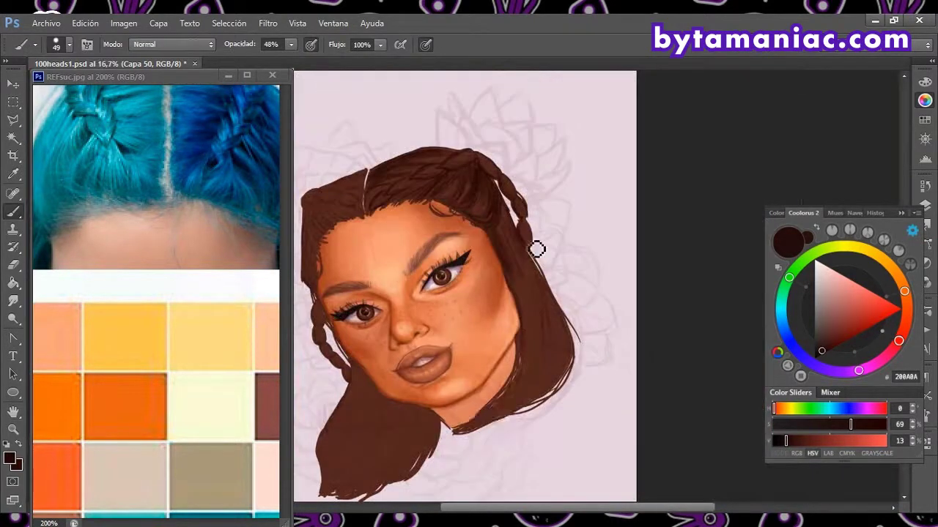
Step: Sample lighter, darker and warm dark hair browns while checking the portrait at different zooms
{"action": "left_click", "coordinate": [549, 317], "text": "alt"}
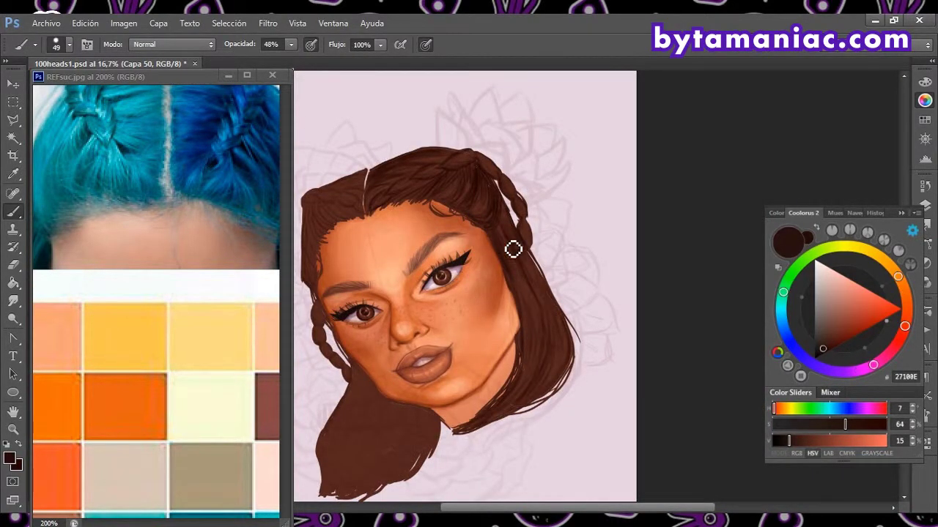
{"action": "key", "text": "ctrl+plus"}
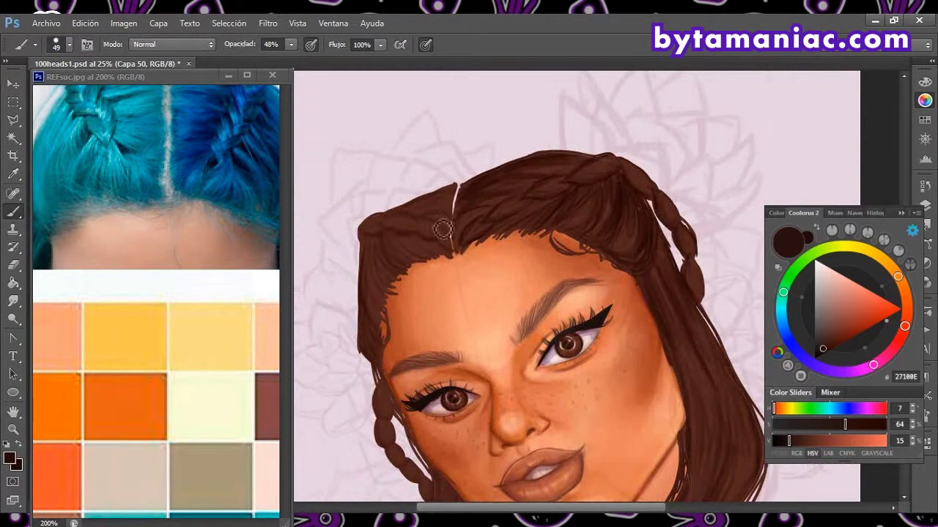
{"action": "left_click", "coordinate": [443, 230], "text": "alt"}
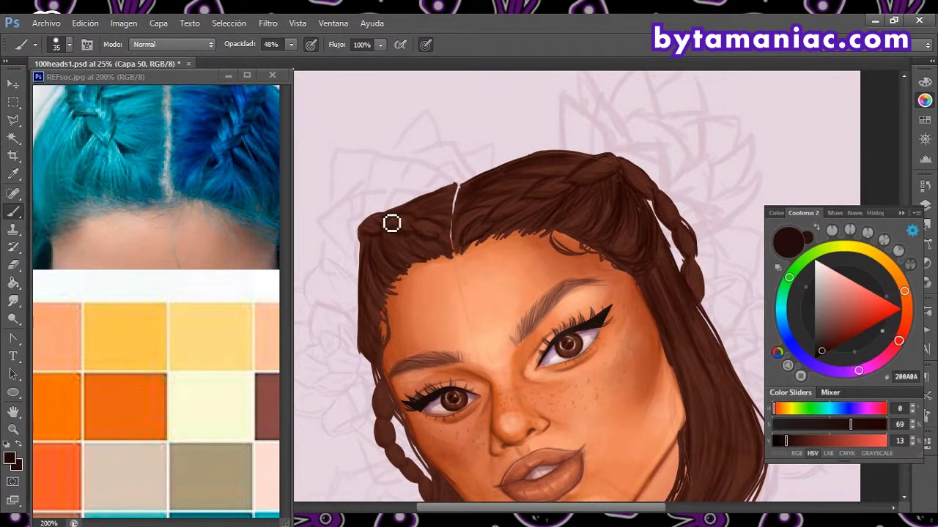
{"action": "scroll", "coordinate": [370, 286], "scroll_direction": "down", "scroll_amount": 5}
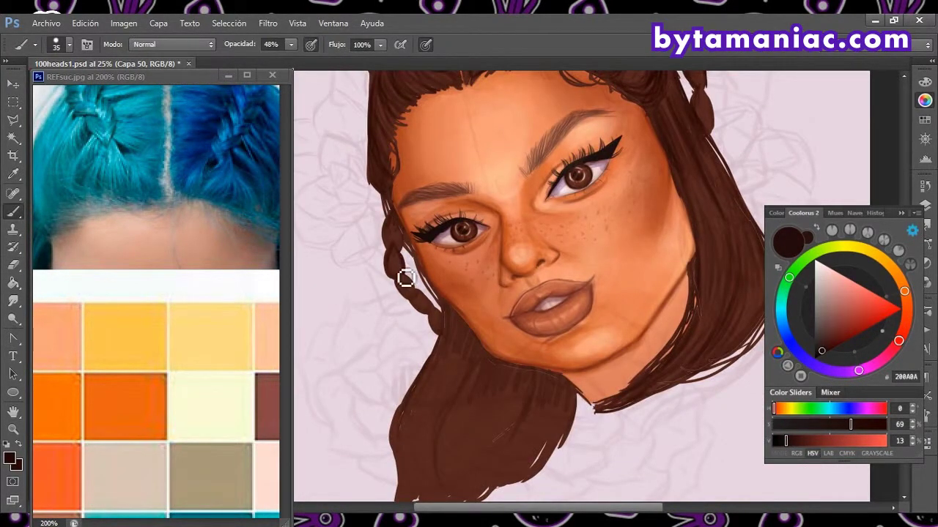
{"action": "key", "text": "ctrl+minus"}
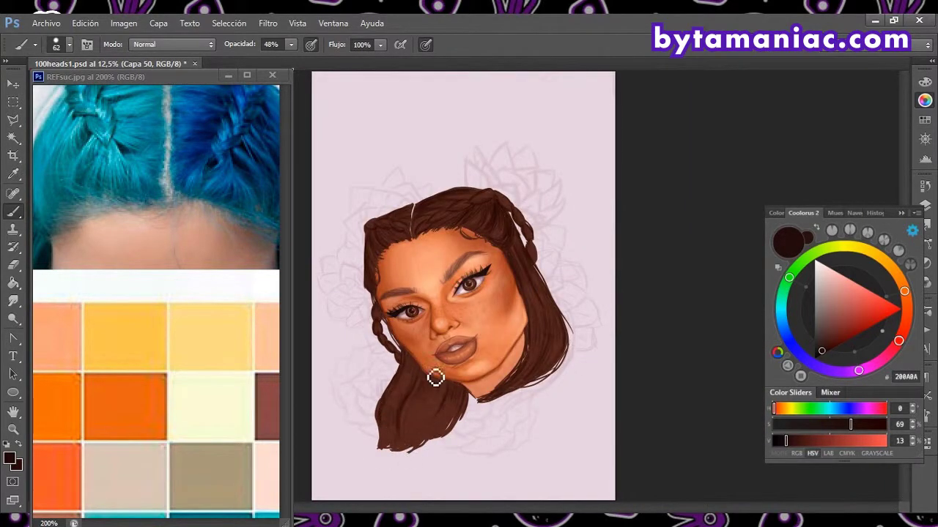
{"action": "left_click", "coordinate": [406, 388], "text": "alt"}
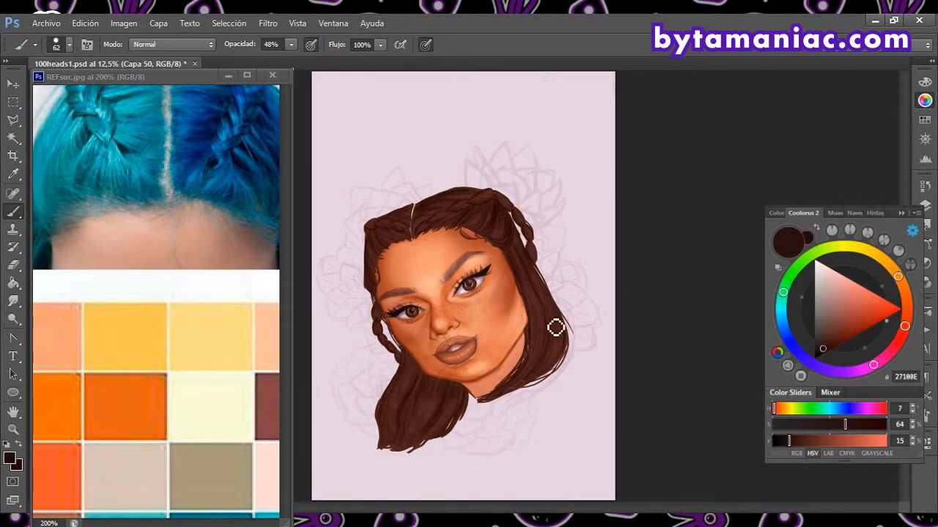
{"action": "key", "text": "ctrl+plus"}
{"action": "key", "text": "ctrl+plus"}
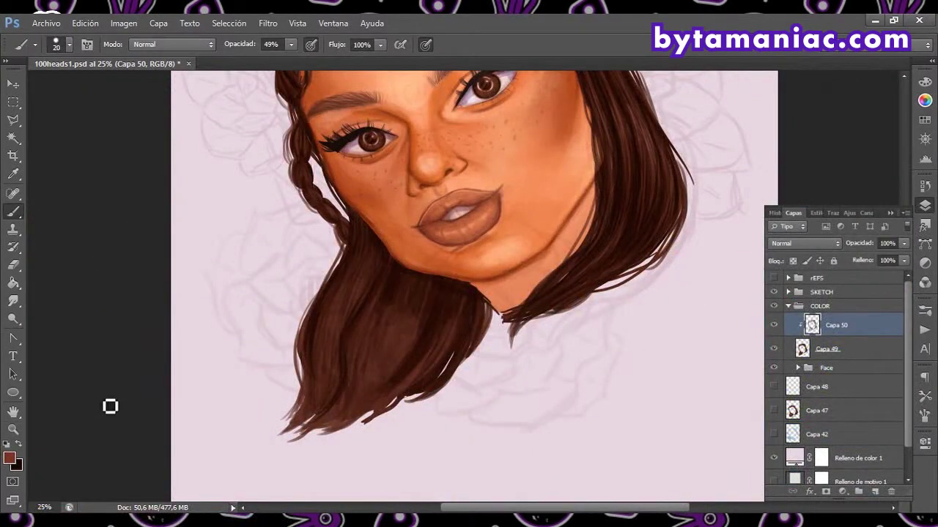
Step: Paint five dark strands through the lower hair, deepening under the chin and lengthening the tips
{"action": "left_click_drag", "start_coordinate": [319, 436], "coordinate": [445, 287]}
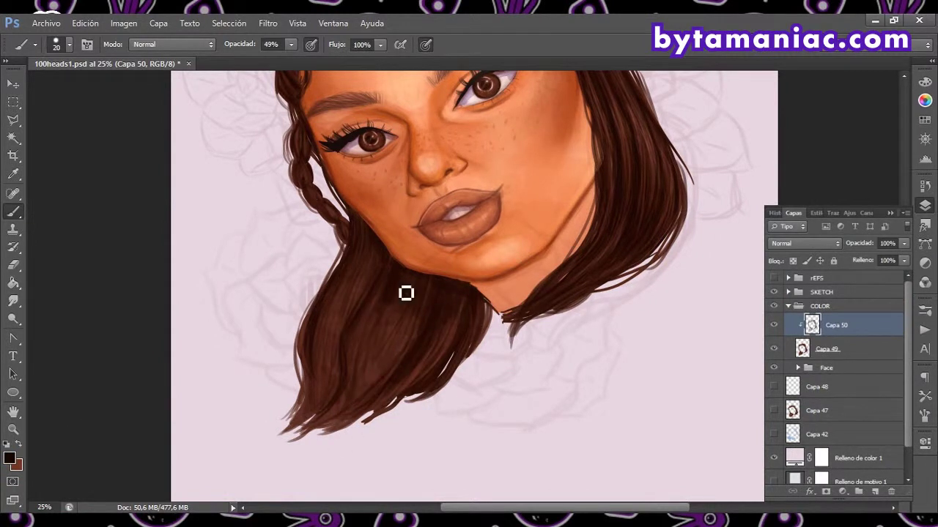
{"action": "left_click_drag", "start_coordinate": [354, 419], "coordinate": [424, 297]}
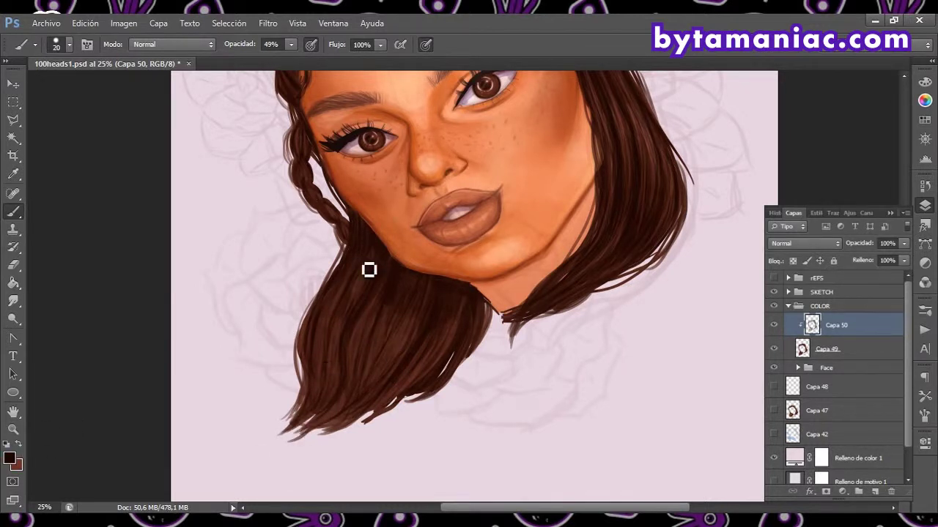
{"action": "left_click_drag", "start_coordinate": [340, 275], "coordinate": [317, 408]}
{"action": "left_click_drag", "start_coordinate": [360, 358], "coordinate": [387, 321]}
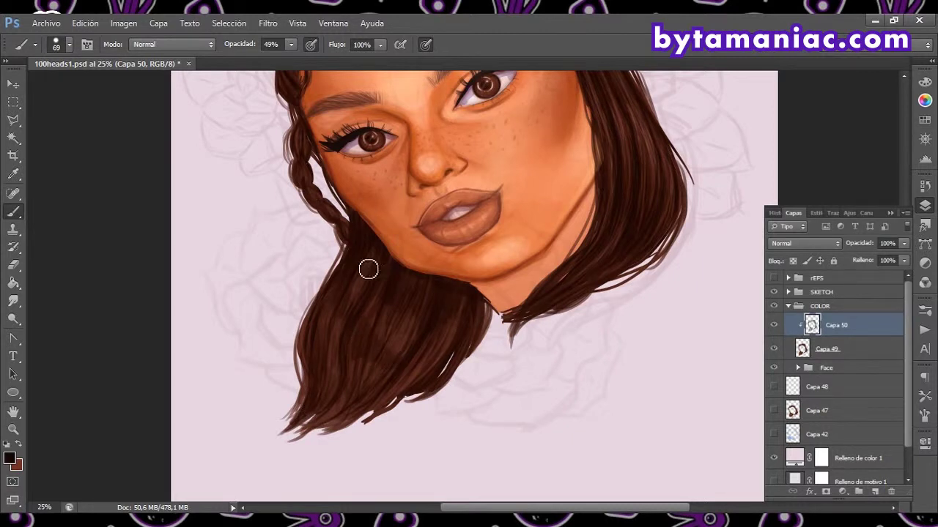
{"action": "mouse_move", "coordinate": [350, 426]}
{"action": "left_mouse_down"}
{"action": "mouse_move", "coordinate": [353, 388]}
{"action": "mouse_move", "coordinate": [390, 360]}
{"action": "left_mouse_up"}
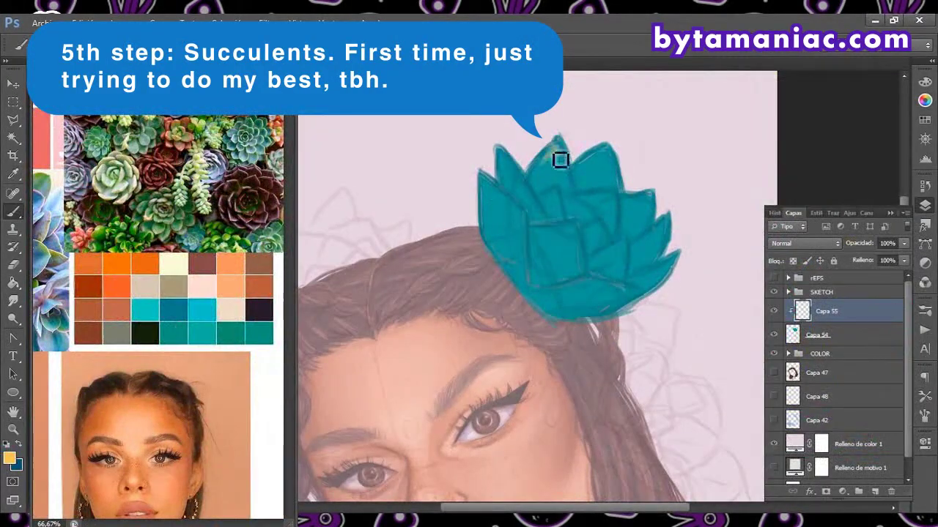
Step: Paint yellow-green and teal over the succulent's upper and middle leaves at 33% opacity
{"action": "mouse_move", "coordinate": [501, 197]}
{"action": "left_mouse_down"}
{"action": "mouse_move", "coordinate": [601, 159]}
{"action": "mouse_move", "coordinate": [652, 209]}
{"action": "mouse_move", "coordinate": [590, 291]}
{"action": "left_mouse_up"}
{"action": "left_click", "coordinate": [590, 291], "text": "alt"}
{"action": "key", "text": "3"}
{"action": "key", "text": "3"}
{"action": "mouse_move", "coordinate": [488, 241]}
{"action": "left_mouse_down"}
{"action": "mouse_move", "coordinate": [549, 167]}
{"action": "mouse_move", "coordinate": [607, 184]}
{"action": "left_mouse_up"}
{"action": "left_click", "coordinate": [608, 184], "text": "alt"}
{"action": "mouse_move", "coordinate": [542, 227]}
{"action": "left_mouse_down"}
{"action": "mouse_move", "coordinate": [561, 234]}
{"action": "mouse_move", "coordinate": [576, 274]}
{"action": "mouse_move", "coordinate": [649, 193]}
{"action": "left_mouse_up"}
{"action": "left_click", "coordinate": [561, 247], "text": "alt"}
Step: Add more yellow leaf highlights, smudge them together, and pick a lighter teal
{"action": "left_click", "coordinate": [584, 292], "text": "alt"}
{"action": "left_click_drag", "start_coordinate": [562, 211], "coordinate": [555, 198]}
{"action": "left_click_drag", "start_coordinate": [659, 279], "coordinate": [615, 253]}
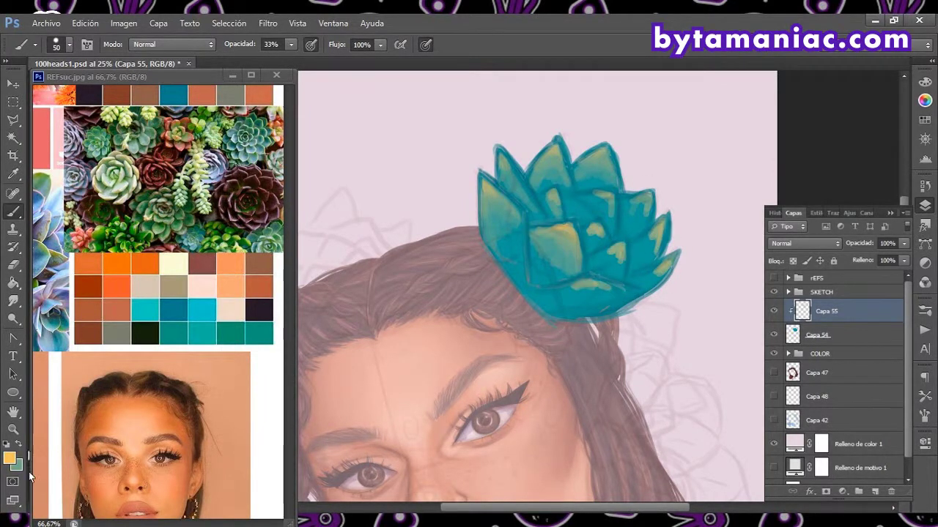
{"action": "key", "text": "r"}
{"action": "mouse_move", "coordinate": [590, 293]}
{"action": "left_mouse_down"}
{"action": "mouse_move", "coordinate": [601, 260]}
{"action": "mouse_move", "coordinate": [590, 293]}
{"action": "mouse_move", "coordinate": [603, 262]}
{"action": "mouse_move", "coordinate": [654, 268]}
{"action": "left_mouse_up"}
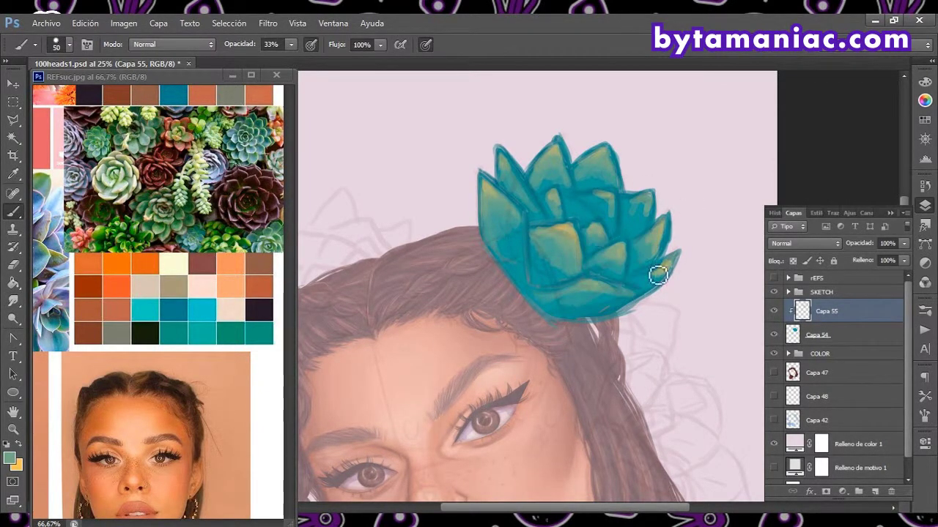
{"action": "key", "text": "i"}
{"action": "key", "text": "b"}
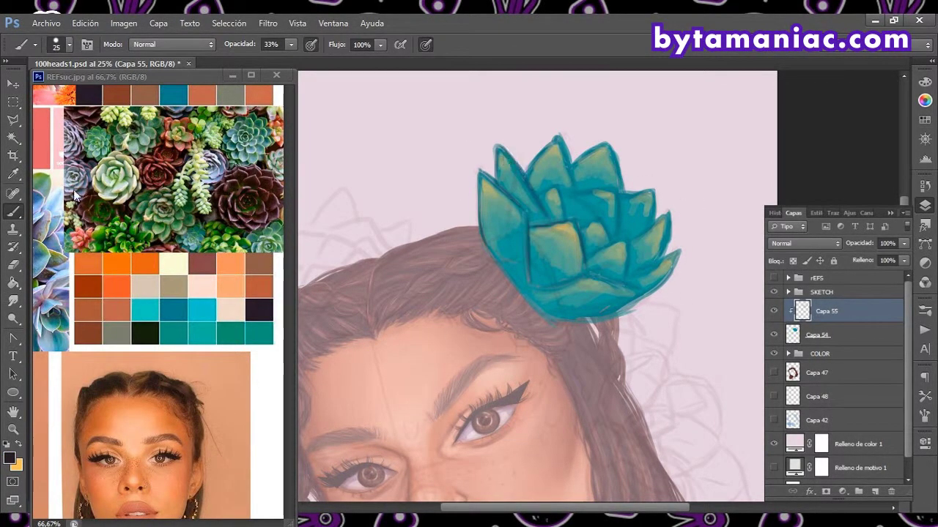
{"action": "key", "text": "ctrl+plus"}
{"action": "left_click", "coordinate": [583, 253], "text": "alt"}
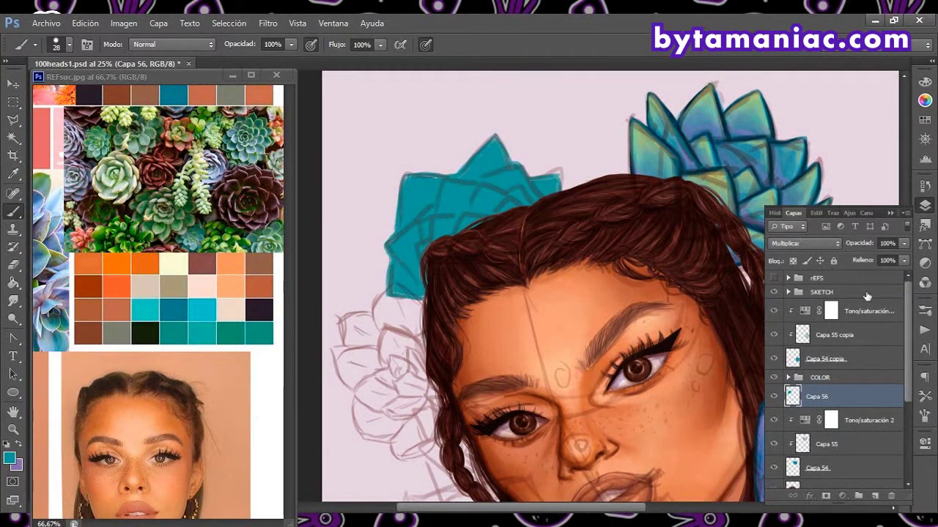
Step: Darken the hairline below the left succulent at 27%, then repaint its petal at 79%
{"action": "key", "text": "2"}
{"action": "key", "text": "7"}
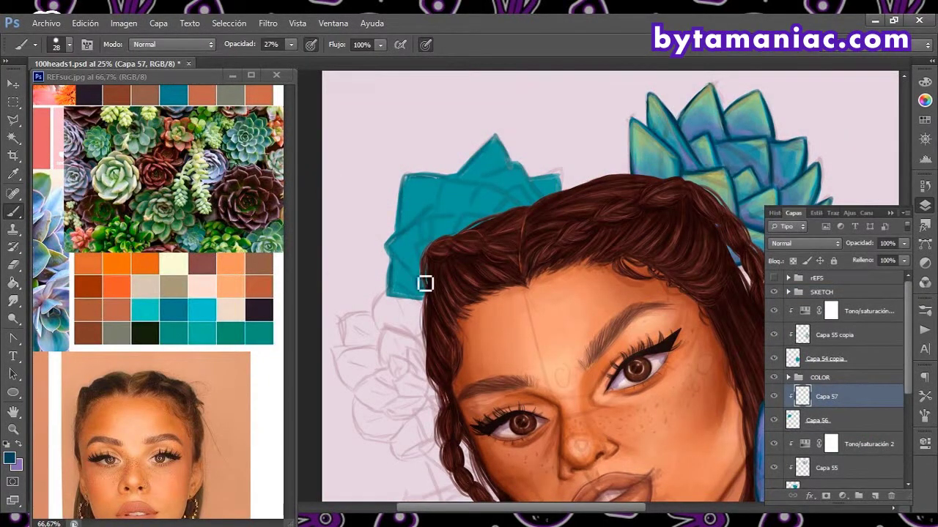
{"action": "left_click_drag", "start_coordinate": [490, 224], "coordinate": [531, 201]}
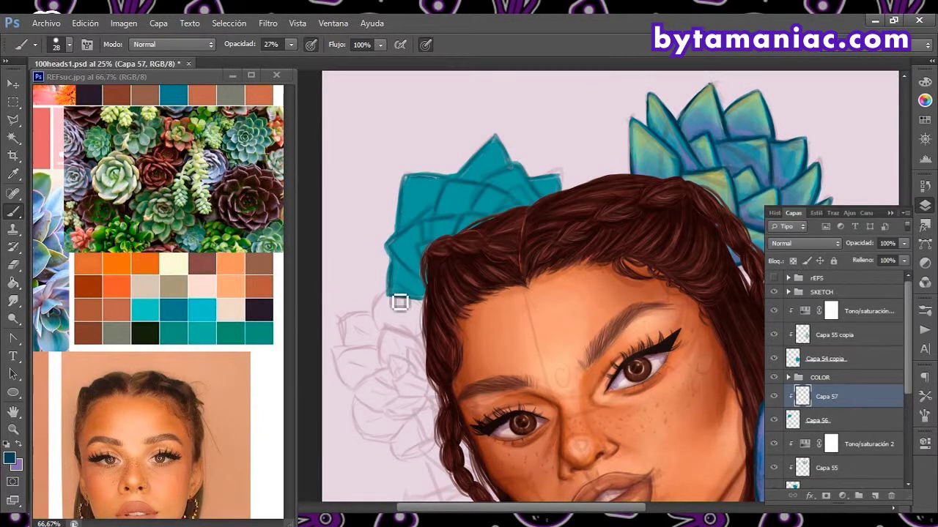
{"action": "left_click", "coordinate": [412, 216], "text": "alt"}
{"action": "key", "text": "7"}
{"action": "key", "text": "9"}
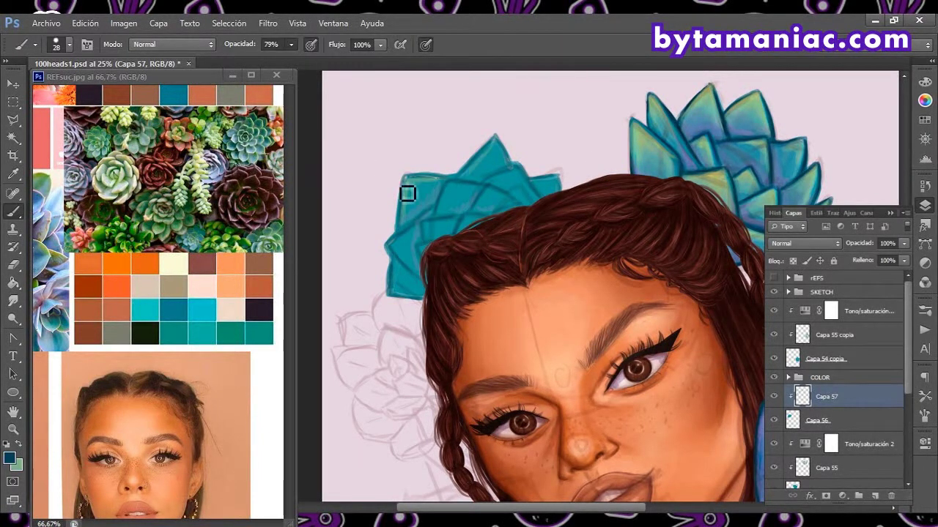
{"action": "mouse_move", "coordinate": [407, 193]}
{"action": "left_mouse_down"}
{"action": "mouse_move", "coordinate": [429, 219]}
{"action": "mouse_move", "coordinate": [450, 207]}
{"action": "mouse_move", "coordinate": [440, 224]}
{"action": "left_mouse_up"}
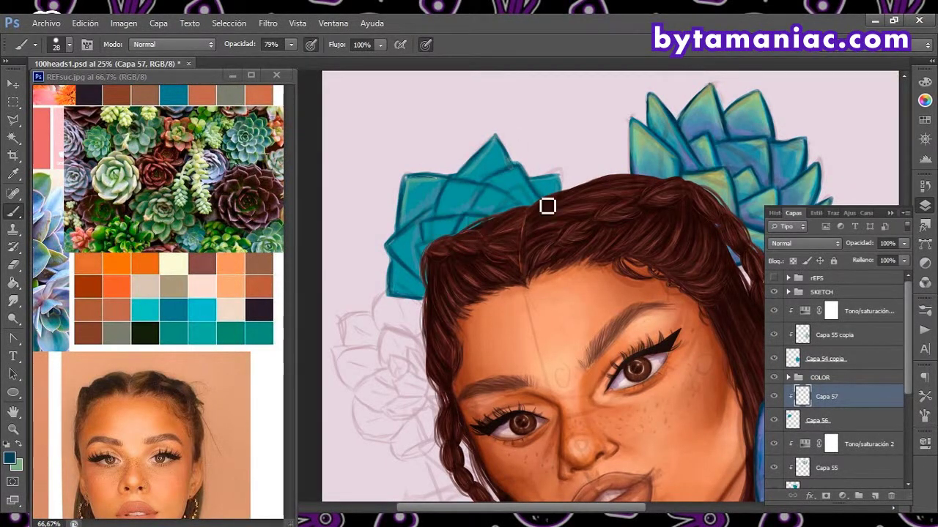
Step: Glaze light green over the left succulent at 23% opacity
{"action": "left_click", "coordinate": [661, 107], "text": "alt"}
{"action": "key", "text": "2"}
{"action": "key", "text": "3"}
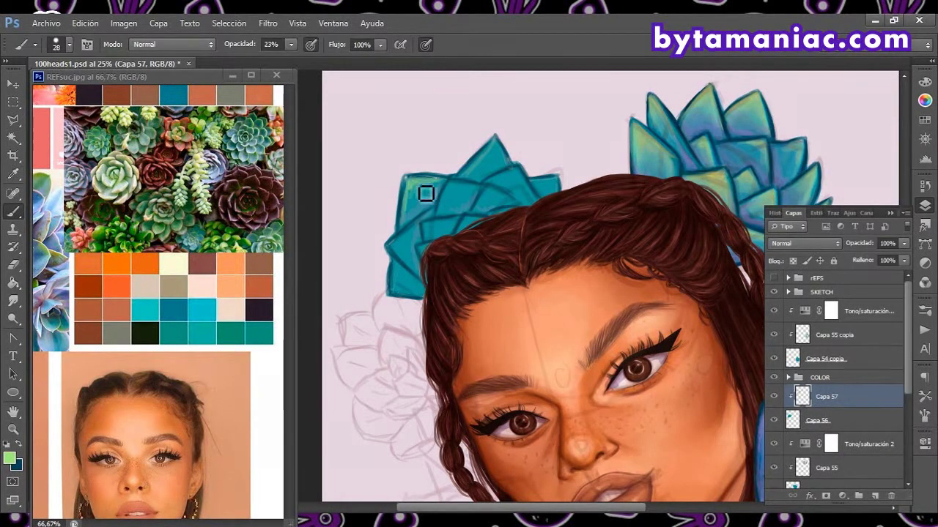
{"action": "mouse_move", "coordinate": [426, 194]}
{"action": "left_mouse_down"}
{"action": "mouse_move", "coordinate": [397, 256]}
{"action": "mouse_move", "coordinate": [502, 184]}
{"action": "mouse_move", "coordinate": [402, 288]}
{"action": "left_mouse_up"}
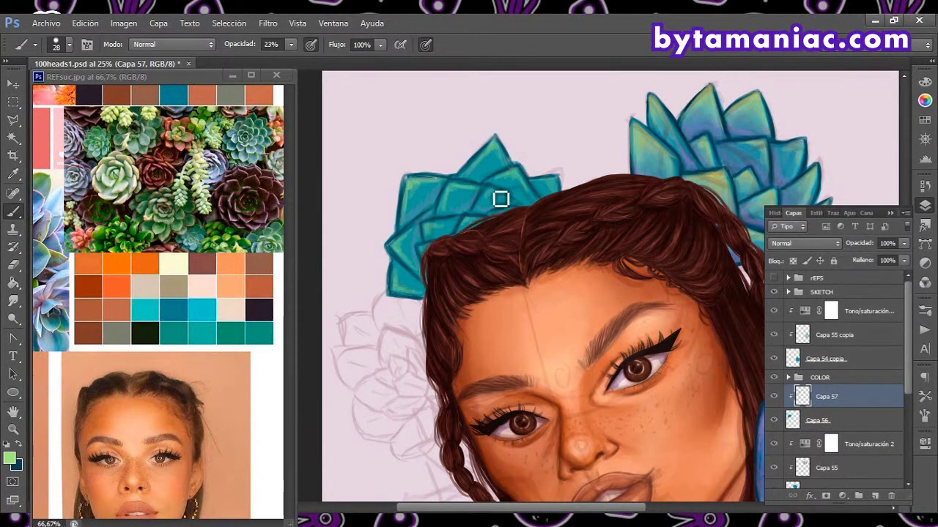
{"action": "left_click_drag", "start_coordinate": [500, 199], "coordinate": [410, 219]}
{"action": "left_click", "coordinate": [419, 188], "text": "alt"}
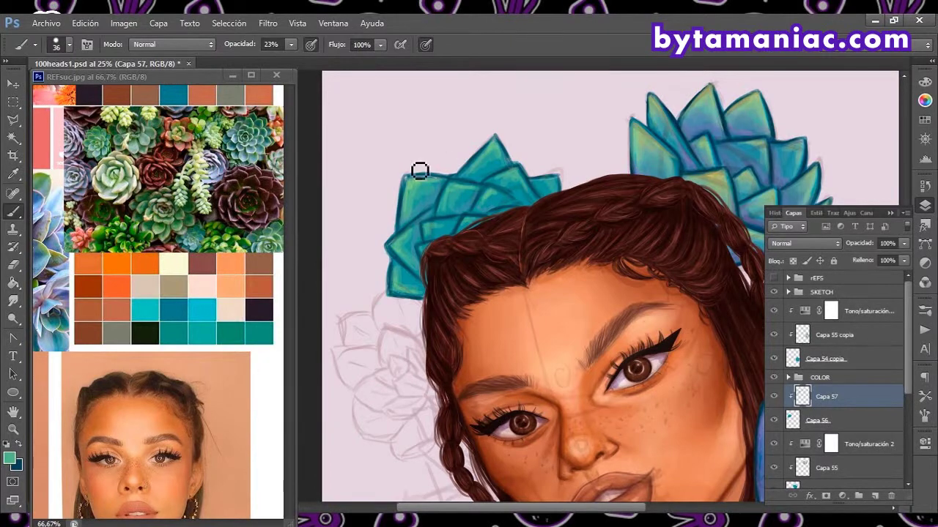
Step: Outline a new flower beside the face and fill it with solid teal
{"action": "key", "text": "F6"}
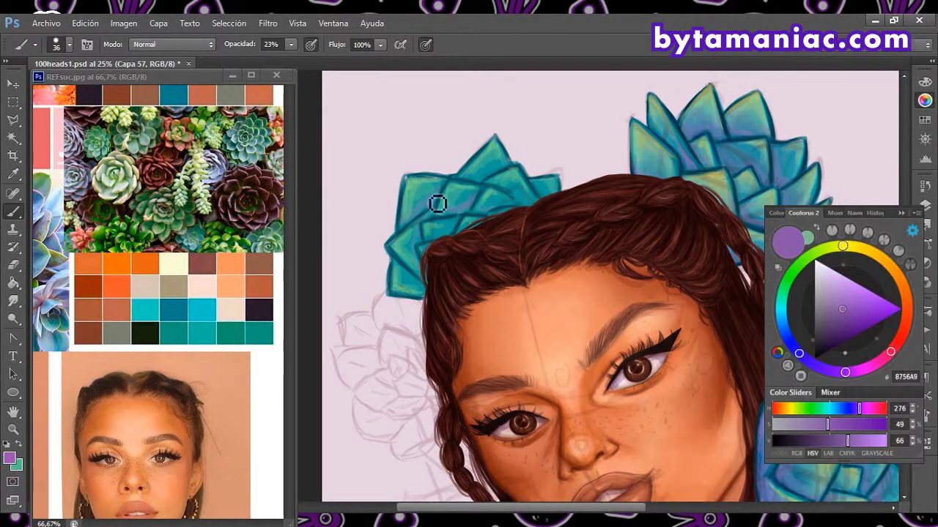
{"action": "key", "text": "x"}
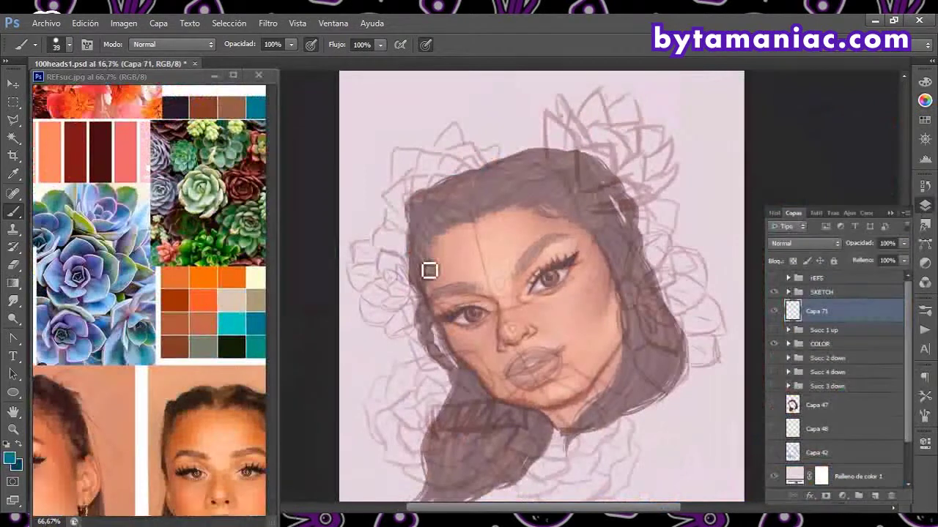
{"action": "mouse_move", "coordinate": [430, 268]}
{"action": "left_mouse_down"}
{"action": "mouse_move", "coordinate": [366, 324]}
{"action": "mouse_move", "coordinate": [351, 242]}
{"action": "left_mouse_up"}
{"action": "left_click", "coordinate": [13, 283]}
{"action": "left_click", "coordinate": [403, 293]}
{"action": "key", "text": "b"}
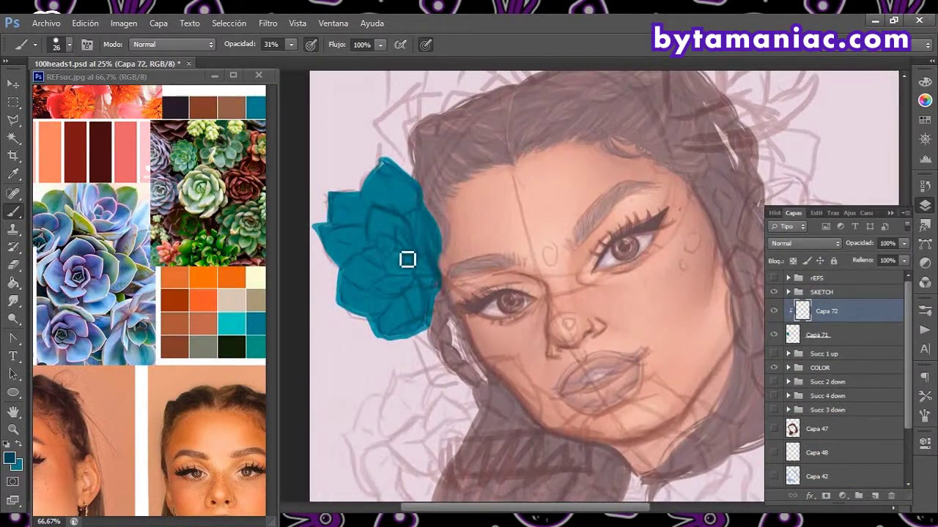
Step: Paint darker petal lines inside the teal flower and a first light green highlight
{"action": "mouse_move", "coordinate": [415, 278]}
{"action": "left_mouse_down"}
{"action": "mouse_move", "coordinate": [377, 230]}
{"action": "mouse_move", "coordinate": [387, 247]}
{"action": "mouse_move", "coordinate": [435, 225]}
{"action": "left_mouse_up"}
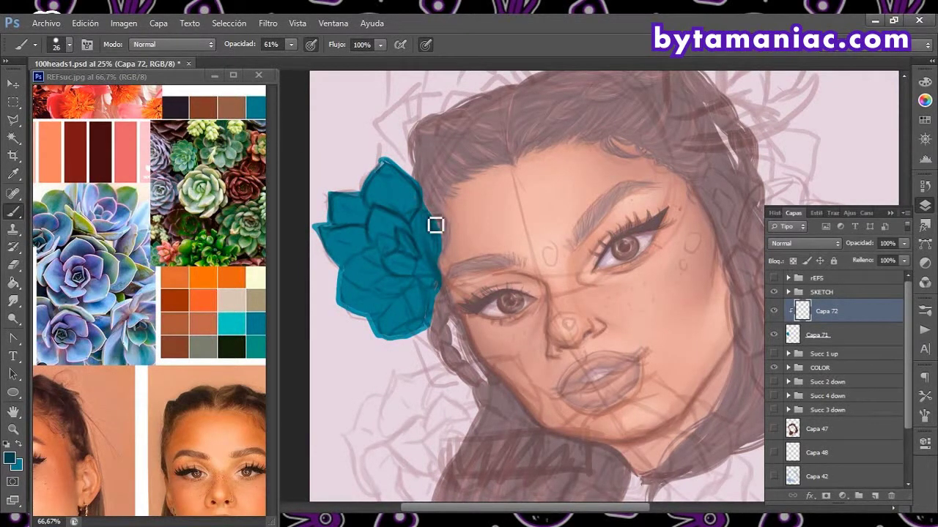
{"action": "mouse_move", "coordinate": [395, 254]}
{"action": "left_mouse_down"}
{"action": "mouse_move", "coordinate": [412, 304]}
{"action": "mouse_move", "coordinate": [369, 249]}
{"action": "left_mouse_up"}
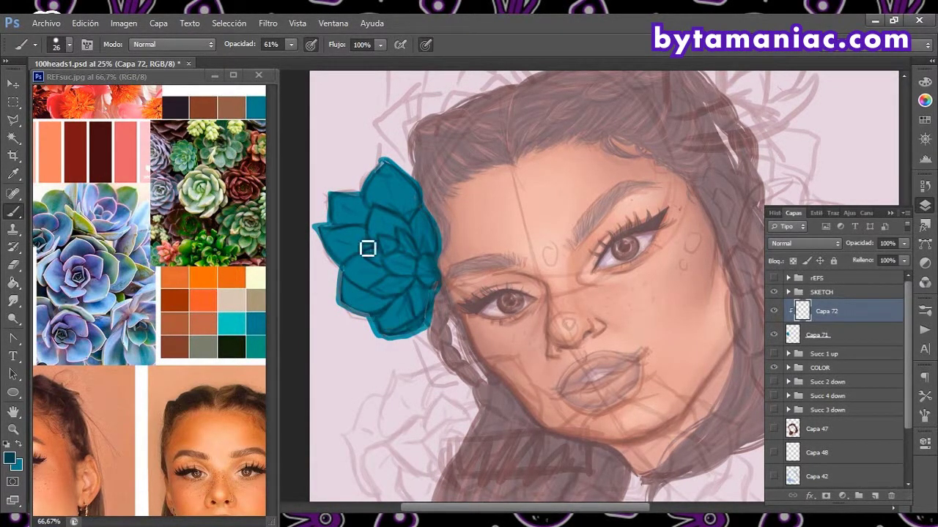
{"action": "key", "text": "i"}
{"action": "key", "text": "b"}
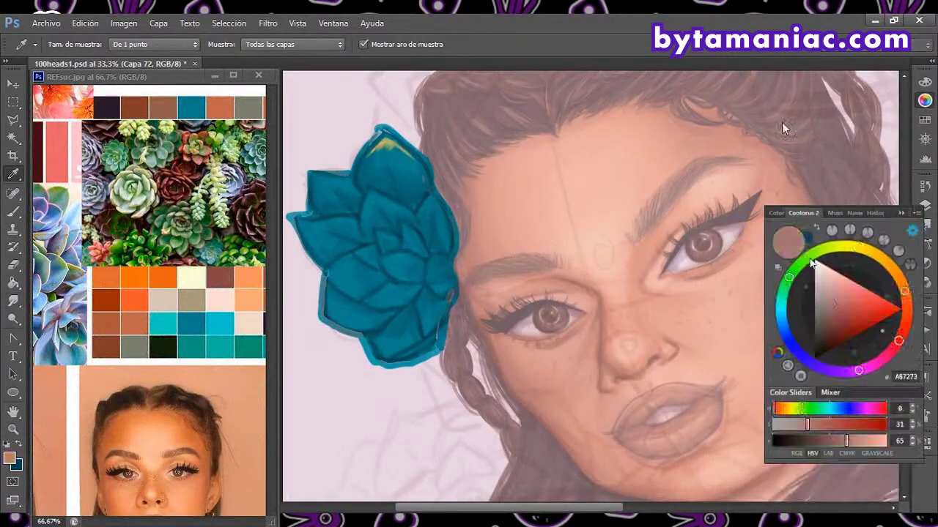
{"action": "left_click", "coordinate": [811, 264]}
{"action": "key", "text": "b"}
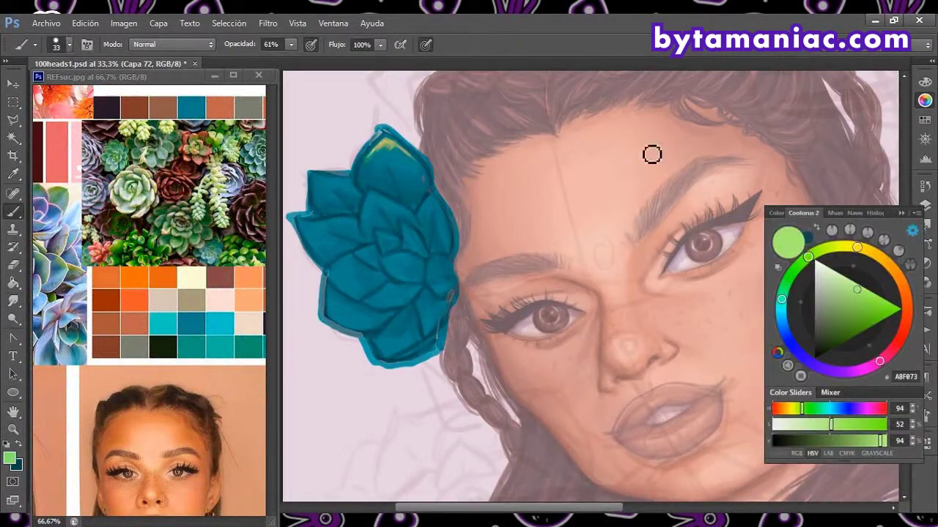
{"action": "mouse_move", "coordinate": [396, 150]}
{"action": "left_mouse_down"}
{"action": "mouse_move", "coordinate": [320, 197]}
{"action": "mouse_move", "coordinate": [441, 208]}
{"action": "left_mouse_up"}
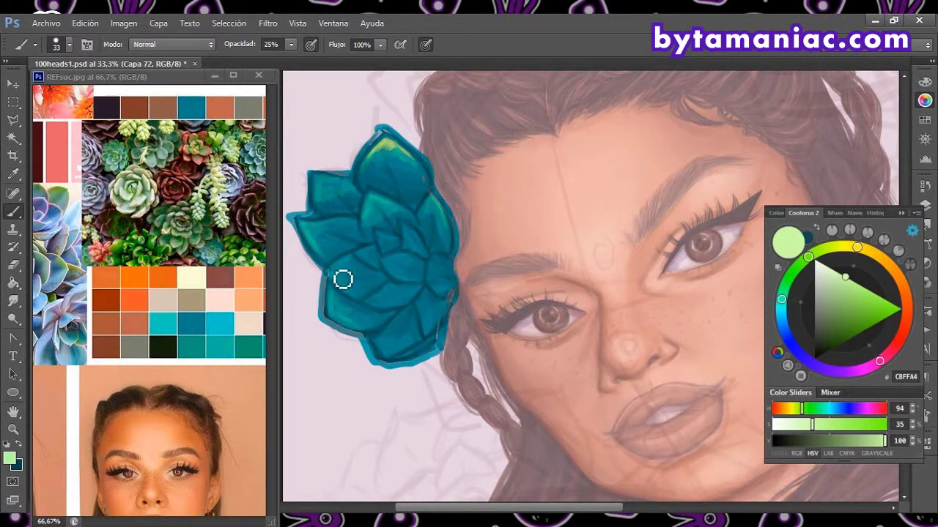
Step: With a smaller brush, paint cyan and light green highlights across the teal petals
{"action": "key", "text": "bracketleft"}
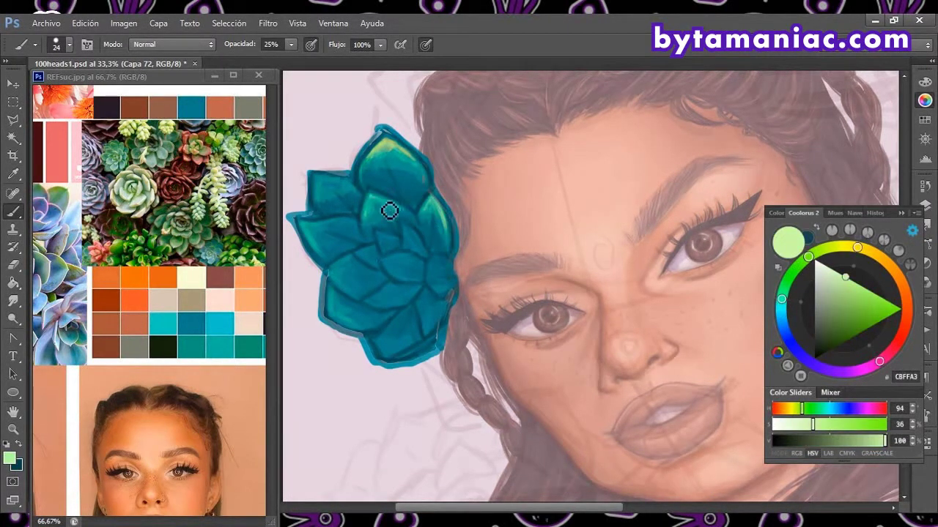
{"action": "left_click", "coordinate": [388, 180], "text": "alt"}
{"action": "left_click", "coordinate": [371, 183], "text": "alt"}
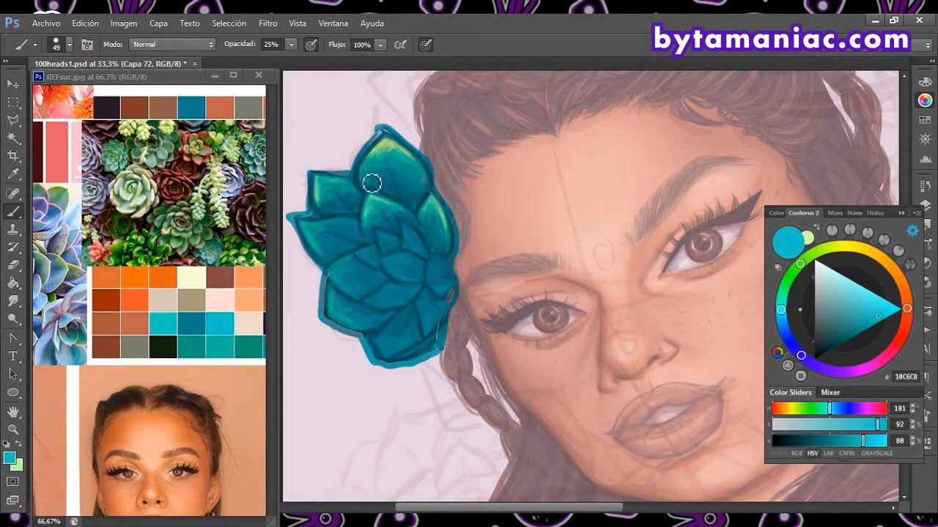
{"action": "key", "text": "x"}
{"action": "left_click_drag", "start_coordinate": [396, 155], "coordinate": [377, 212]}
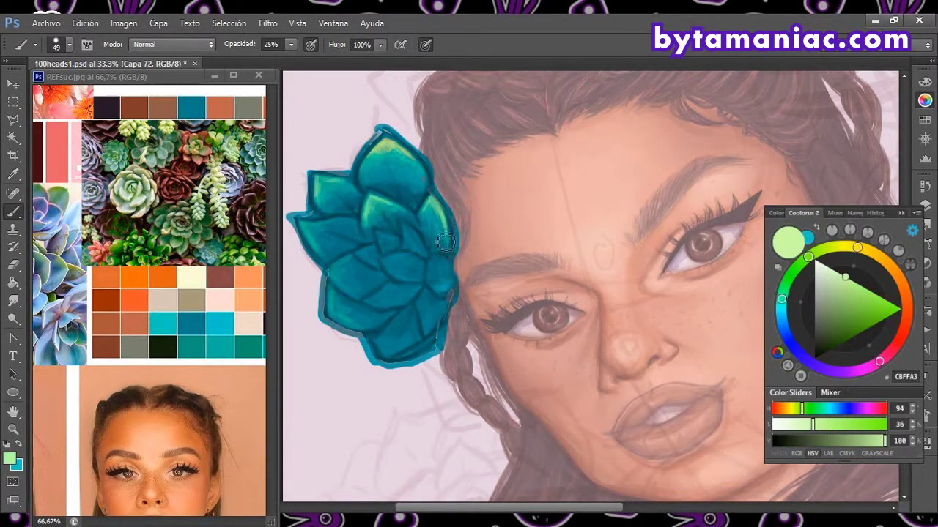
{"action": "left_click_drag", "start_coordinate": [396, 264], "coordinate": [381, 297]}
{"action": "left_click_drag", "start_coordinate": [395, 352], "coordinate": [432, 319]}
Step: Add finer cyan and light green highlight strokes on the flower petals
{"action": "key", "text": "x"}
{"action": "left_click_drag", "start_coordinate": [371, 185], "coordinate": [352, 315]}
{"action": "scroll", "coordinate": [293, 299], "scroll_direction": "up", "scroll_amount": 2}
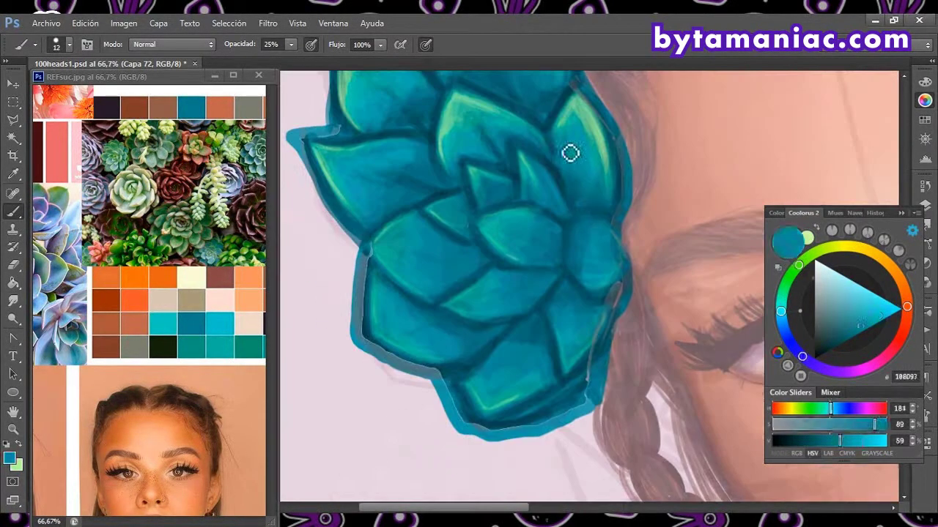
{"action": "key", "text": "x"}
{"action": "left_click_drag", "start_coordinate": [486, 224], "coordinate": [381, 277]}
Step: Erase the stray outer teal outline and sketch a new succulent outline at lower left
{"action": "key", "text": "ctrl+minus"}
{"action": "key", "text": "z"}
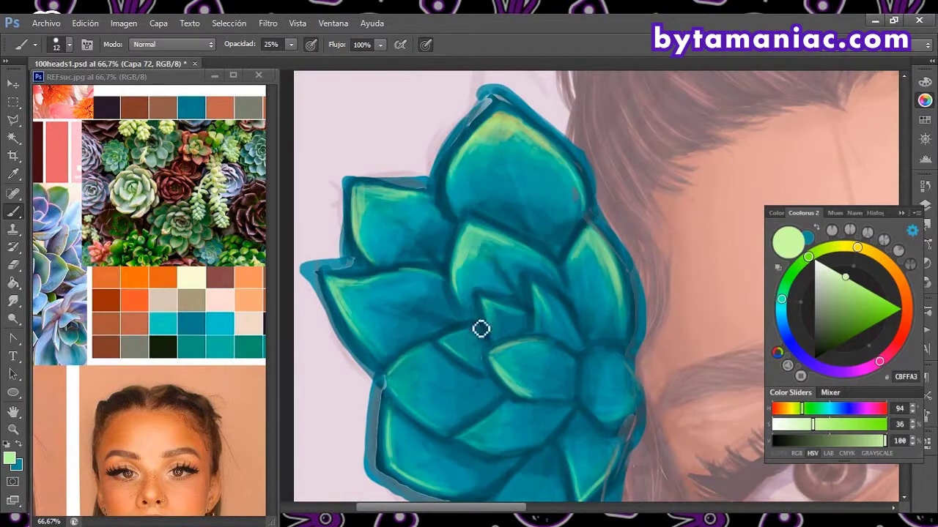
{"action": "key", "text": "x"}
{"action": "key", "text": "F7"}
{"action": "key", "text": "e"}
{"action": "mouse_move", "coordinate": [527, 170]}
{"action": "left_mouse_down"}
{"action": "mouse_move", "coordinate": [341, 212]}
{"action": "mouse_move", "coordinate": [330, 307]}
{"action": "left_mouse_up"}
{"action": "left_click_drag", "start_coordinate": [535, 191], "coordinate": [567, 254]}
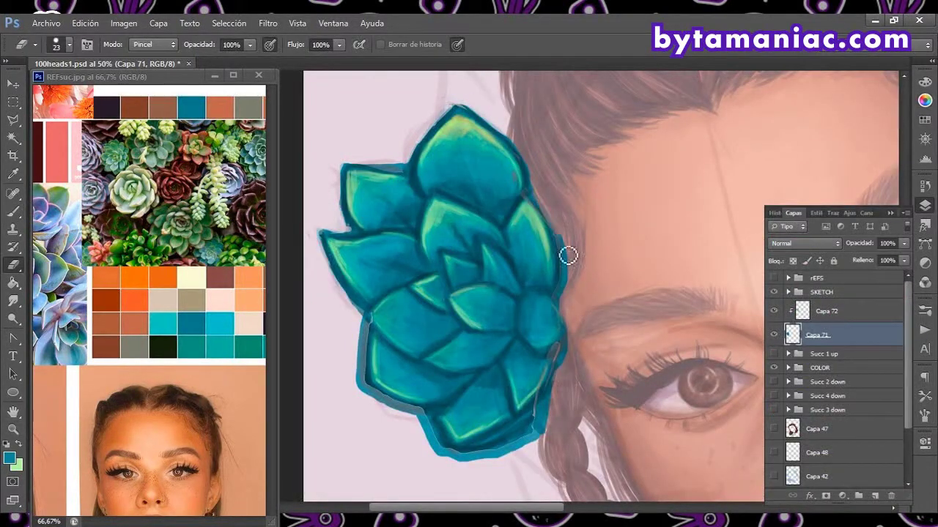
{"action": "mouse_move", "coordinate": [333, 267]}
{"action": "left_mouse_down"}
{"action": "mouse_move", "coordinate": [420, 420]}
{"action": "mouse_move", "coordinate": [520, 438]}
{"action": "left_mouse_up"}
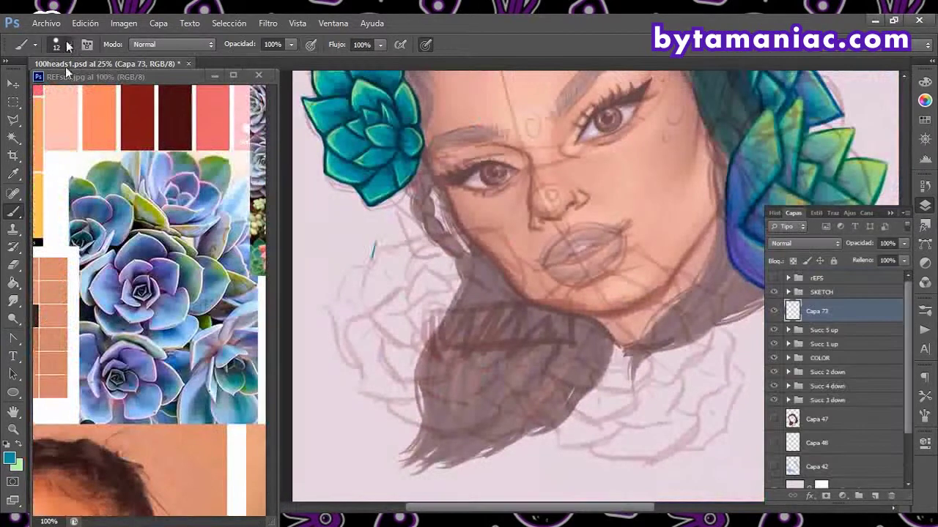
{"action": "mouse_move", "coordinate": [372, 249]}
{"action": "left_mouse_down"}
{"action": "mouse_move", "coordinate": [360, 278]}
{"action": "mouse_move", "coordinate": [385, 404]}
{"action": "mouse_move", "coordinate": [524, 431]}
{"action": "left_mouse_up"}
{"action": "mouse_move", "coordinate": [374, 242]}
{"action": "left_mouse_down"}
{"action": "mouse_move", "coordinate": [423, 247]}
{"action": "mouse_move", "coordinate": [564, 312]}
{"action": "mouse_move", "coordinate": [503, 413]}
{"action": "left_mouse_up"}
Step: Fill the outline teal and paint dark teal spiral petal lines on a new layer
{"action": "key", "text": "g"}
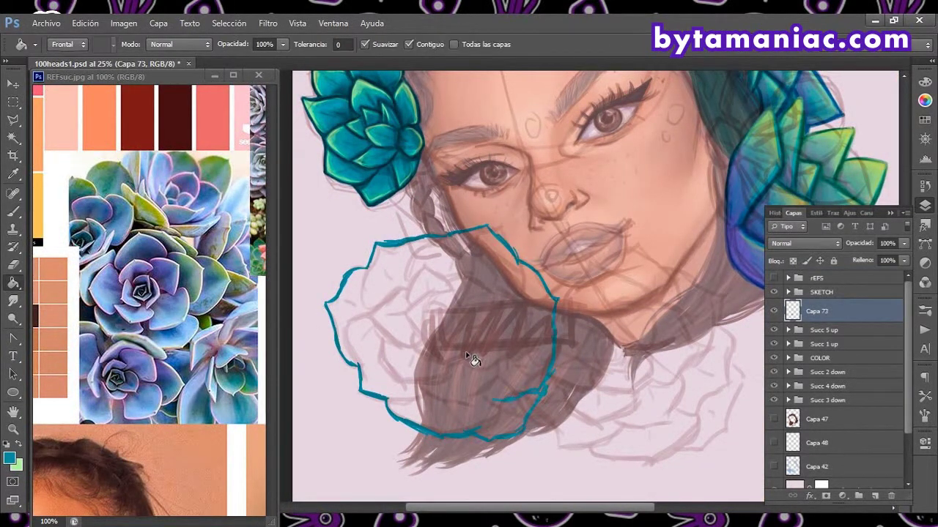
{"action": "left_click", "coordinate": [465, 351]}
{"action": "key", "text": "b"}
{"action": "key", "text": "ctrl+shift+alt+n"}
{"action": "left_click", "coordinate": [330, 165], "text": "alt"}
{"action": "mouse_move", "coordinate": [363, 308]}
{"action": "left_mouse_down"}
{"action": "mouse_move", "coordinate": [388, 251]}
{"action": "mouse_move", "coordinate": [428, 238]}
{"action": "left_mouse_up"}
{"action": "left_click_drag", "start_coordinate": [344, 271], "coordinate": [383, 377]}
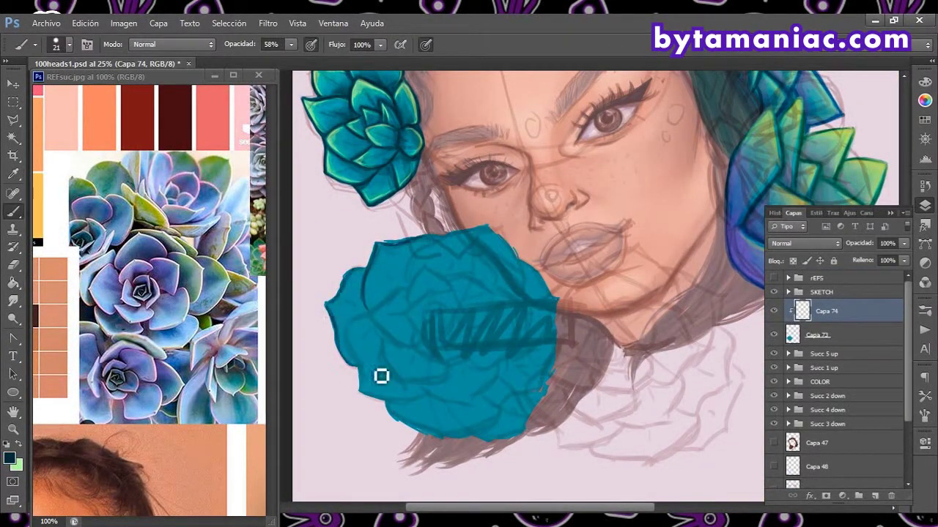
{"action": "mouse_move", "coordinate": [450, 297]}
{"action": "left_mouse_down"}
{"action": "mouse_move", "coordinate": [442, 321]}
{"action": "mouse_move", "coordinate": [460, 302]}
{"action": "mouse_move", "coordinate": [488, 329]}
{"action": "mouse_move", "coordinate": [452, 352]}
{"action": "mouse_move", "coordinate": [450, 404]}
{"action": "mouse_move", "coordinate": [348, 354]}
{"action": "mouse_move", "coordinate": [366, 381]}
{"action": "mouse_move", "coordinate": [532, 272]}
{"action": "mouse_move", "coordinate": [558, 320]}
{"action": "mouse_move", "coordinate": [494, 448]}
{"action": "left_mouse_up"}
Step: Paint light green spiral highlights at the rosette centre and hide the sketch
{"action": "scroll", "coordinate": [474, 348], "scroll_direction": "up", "scroll_amount": 1}
{"action": "key", "text": "bracketleft"}
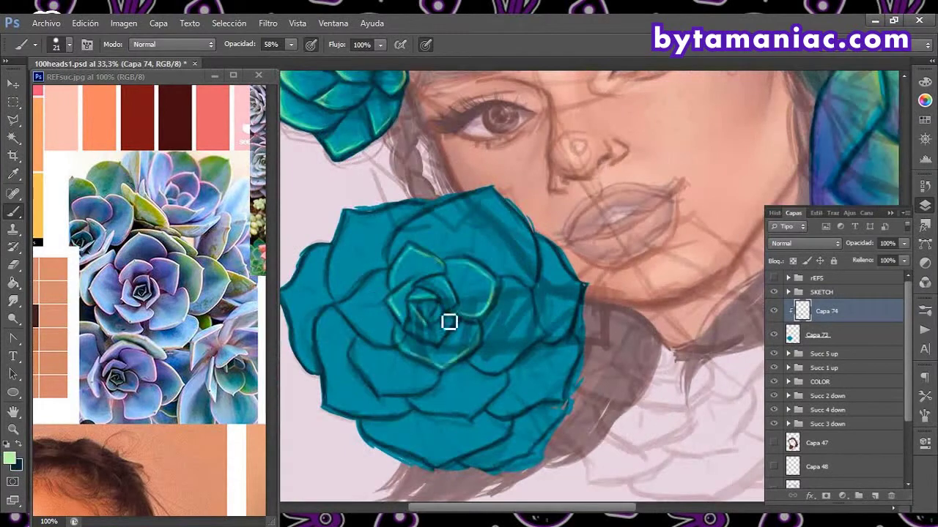
{"action": "key", "text": "x"}
{"action": "mouse_move", "coordinate": [447, 320]}
{"action": "left_mouse_down"}
{"action": "mouse_move", "coordinate": [392, 308]}
{"action": "mouse_move", "coordinate": [477, 355]}
{"action": "mouse_move", "coordinate": [469, 279]}
{"action": "mouse_move", "coordinate": [410, 322]}
{"action": "left_mouse_up"}
{"action": "key", "text": "ctrl+comma"}
{"action": "key", "text": "1"}
{"action": "key", "text": "8"}
Step: Add soft highlights to the centre and lower-left petals at lower opacity
{"action": "mouse_move", "coordinate": [396, 278]}
{"action": "left_mouse_down"}
{"action": "mouse_move", "coordinate": [349, 315]}
{"action": "mouse_move", "coordinate": [392, 266]}
{"action": "left_mouse_up"}
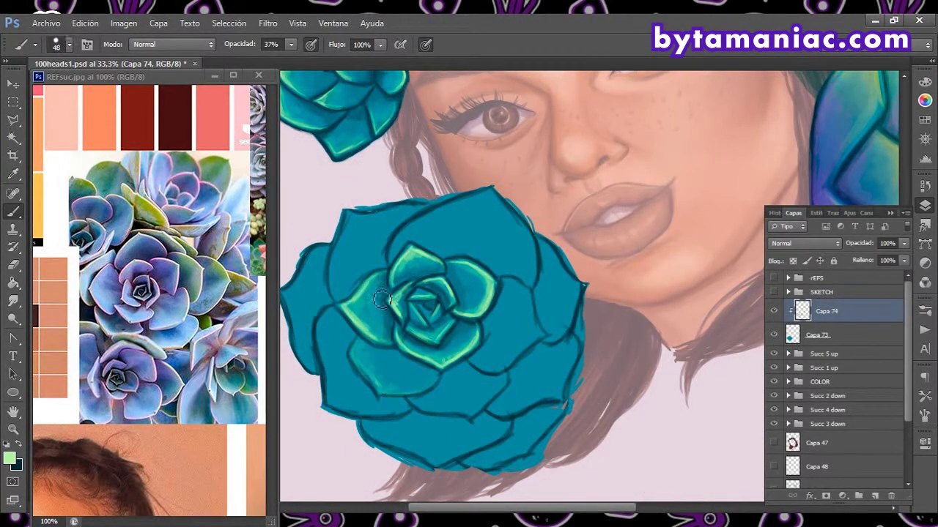
{"action": "left_click_drag", "start_coordinate": [359, 344], "coordinate": [432, 403]}
{"action": "key", "text": "x"}
{"action": "key", "text": "1"}
{"action": "key", "text": "3"}
{"action": "key", "text": "bracketright"}
{"action": "key", "text": "bracketright"}
{"action": "key", "text": "bracketright"}
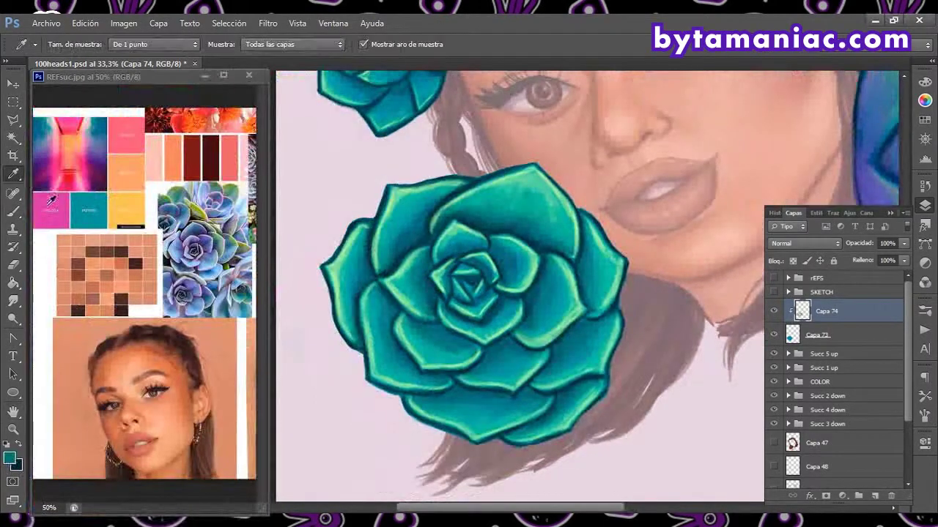
Step: Tint the rosette centre deep blue and mauve with a radial gradient on a Multiply layer
{"action": "left_click", "coordinate": [12, 284]}
{"action": "left_click_drag", "start_coordinate": [469, 282], "coordinate": [513, 241]}
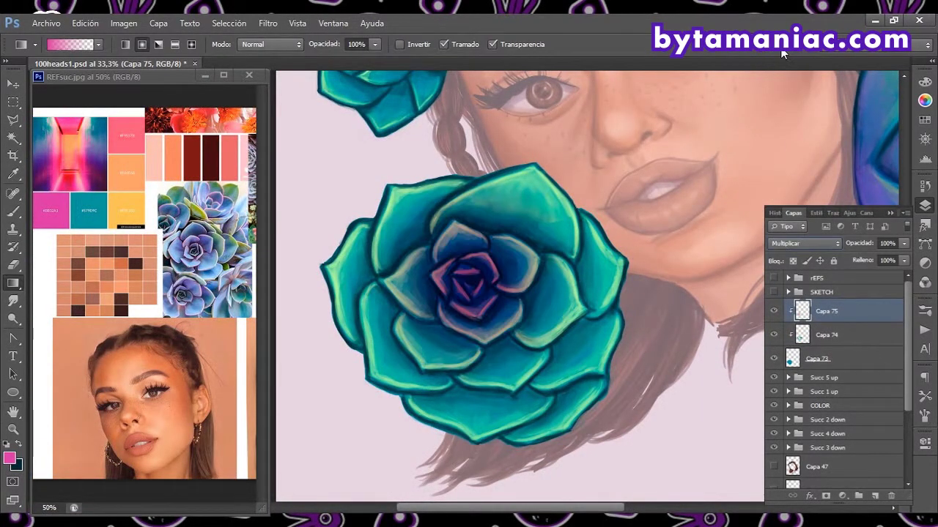
{"action": "scroll", "coordinate": [803, 243], "scroll_direction": "down", "scroll_amount": 5}
{"action": "scroll", "coordinate": [805, 242], "scroll_direction": "down", "scroll_amount": 5}
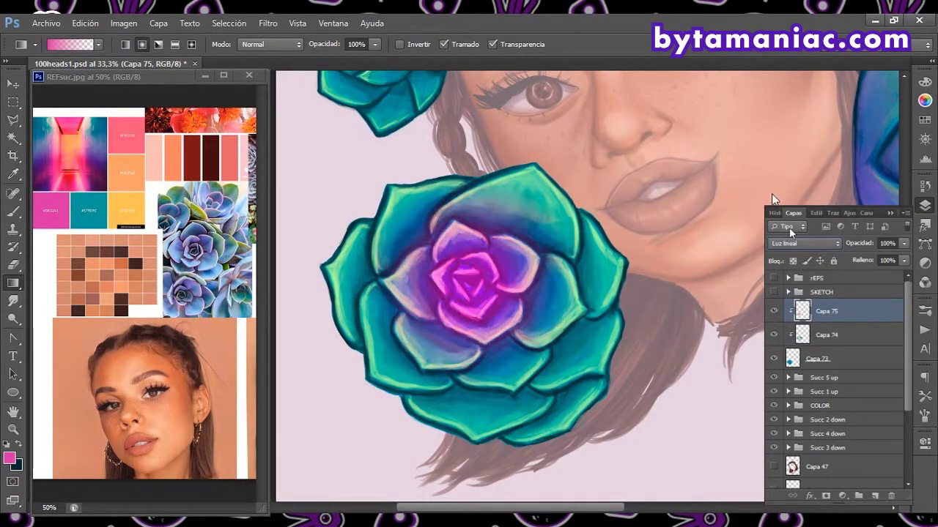
{"action": "scroll", "coordinate": [804, 243], "scroll_direction": "up", "scroll_amount": 9}
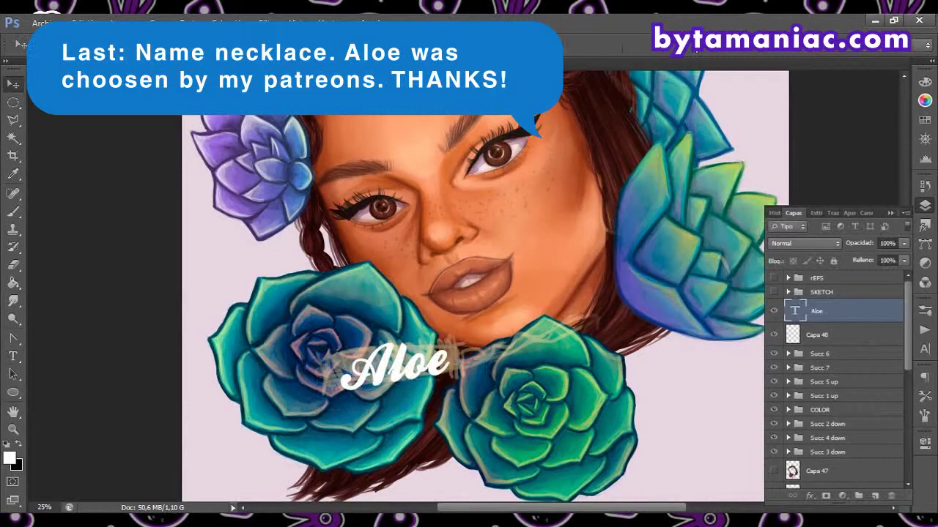
Step: Shade the Aloe lettering silver on a new layer and add a white gradient highlight
{"action": "key", "text": "ctrl+shift+alt+n"}
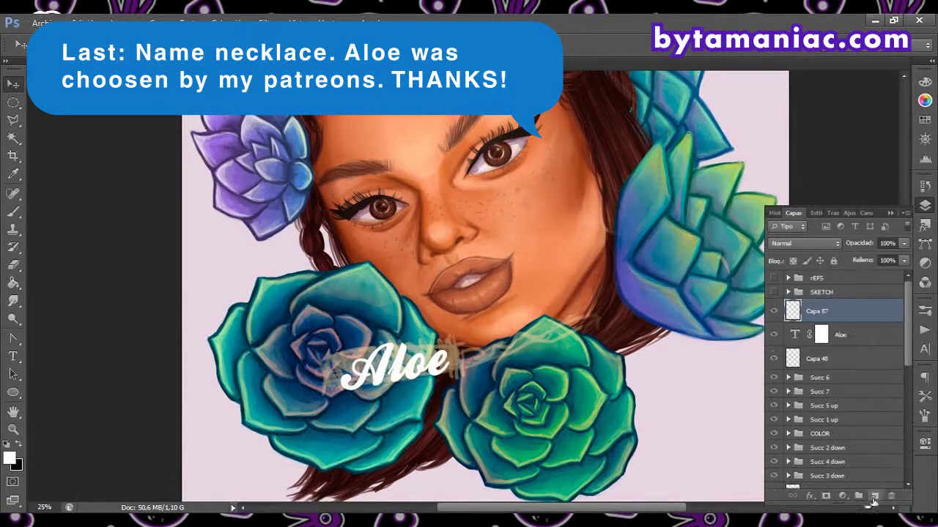
{"action": "key", "text": "ctrl+plus"}
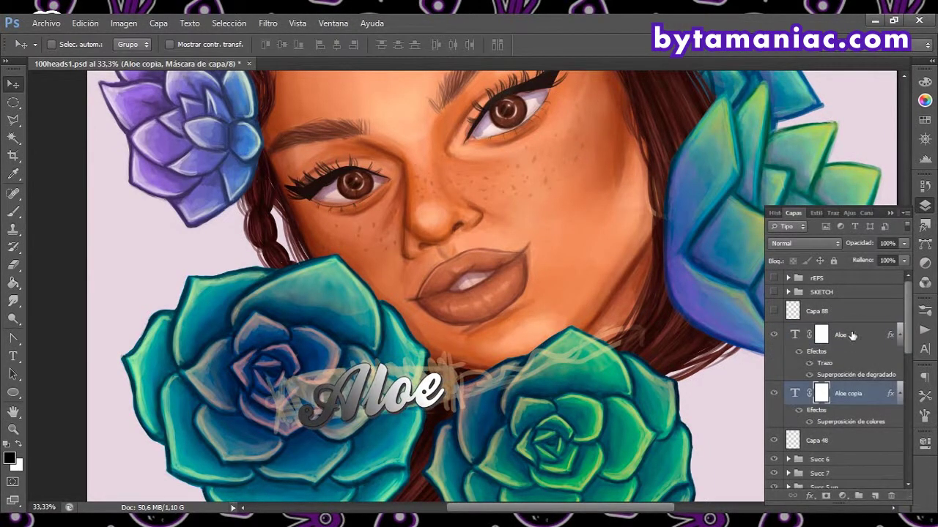
{"action": "left_click", "coordinate": [283, 419]}
{"action": "key", "text": "g"}
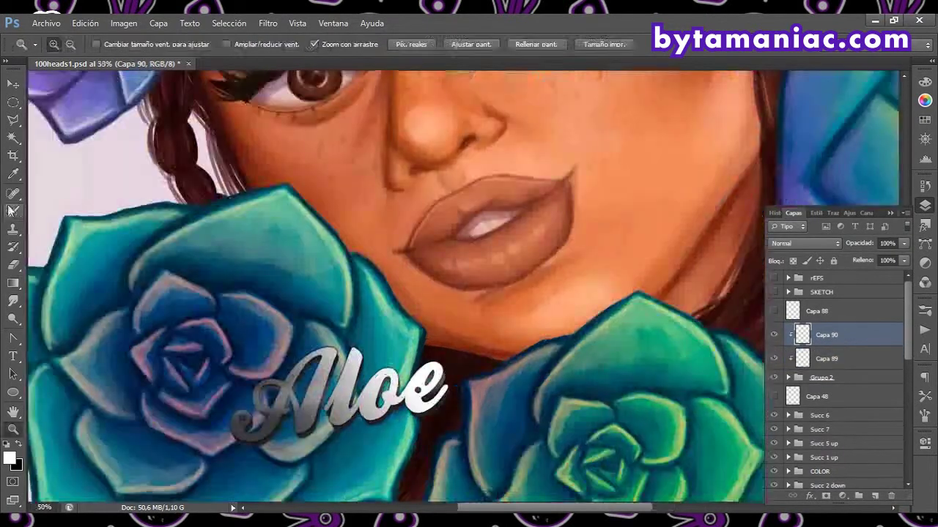
{"action": "left_click_drag", "start_coordinate": [329, 396], "coordinate": [355, 397]}
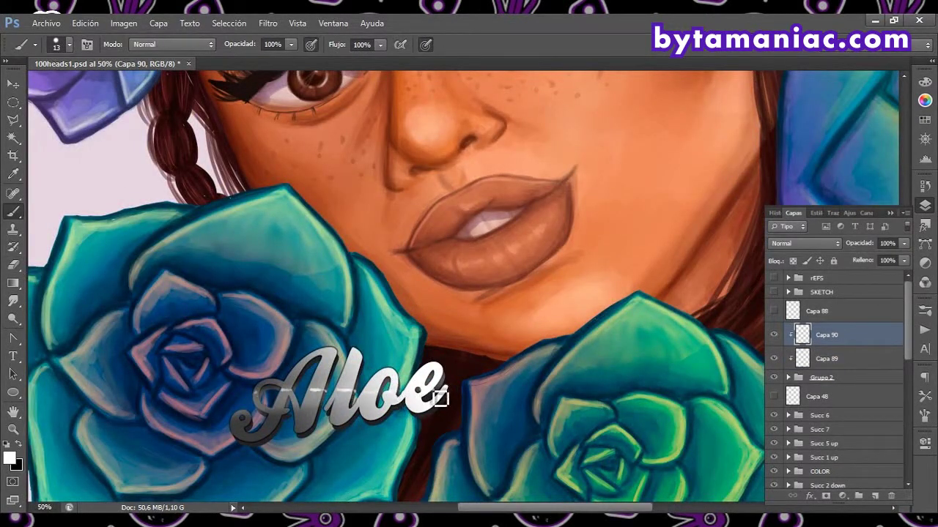
Step: Add a clipped detail layer over the lettering with white at low brush opacity
{"action": "key", "text": "ctrl+shift+alt+n"}
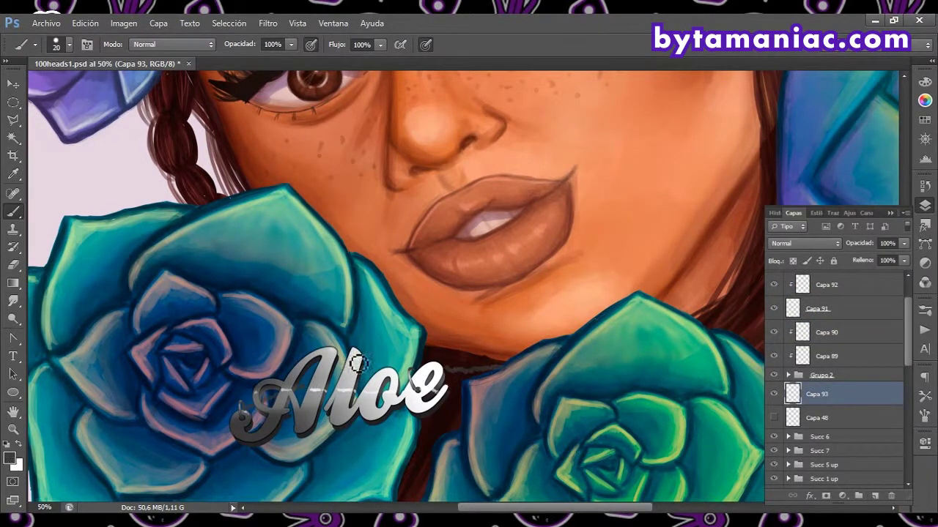
{"action": "key", "text": "x"}
{"action": "key", "text": "ctrl+shift+alt+n"}
{"action": "key", "text": "ctrl+alt+g"}
{"action": "key", "text": "3"}
{"action": "key", "text": "9"}
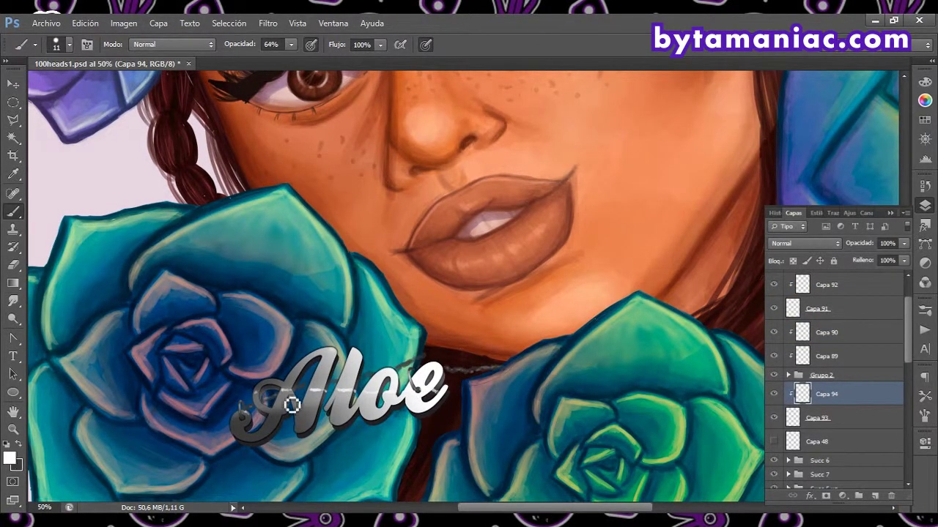
Step: Add another clipped layer in the dark colour for the chain, then zoom out to the whole portrait
{"action": "key", "text": "ctrl+shift+alt+n"}
{"action": "key", "text": "x"}
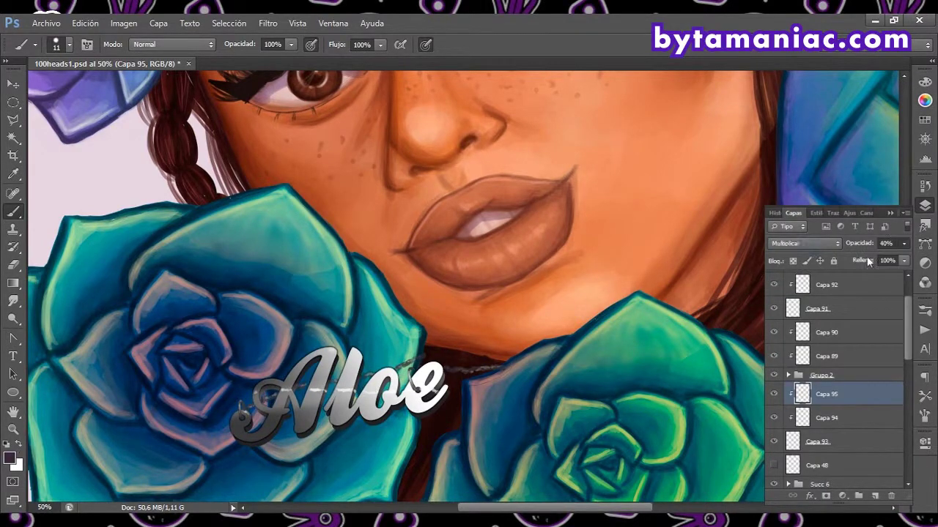
{"action": "key", "text": "ctrl+minus"}
{"action": "key", "text": "ctrl+minus"}
{"action": "key", "text": "ctrl+minus"}
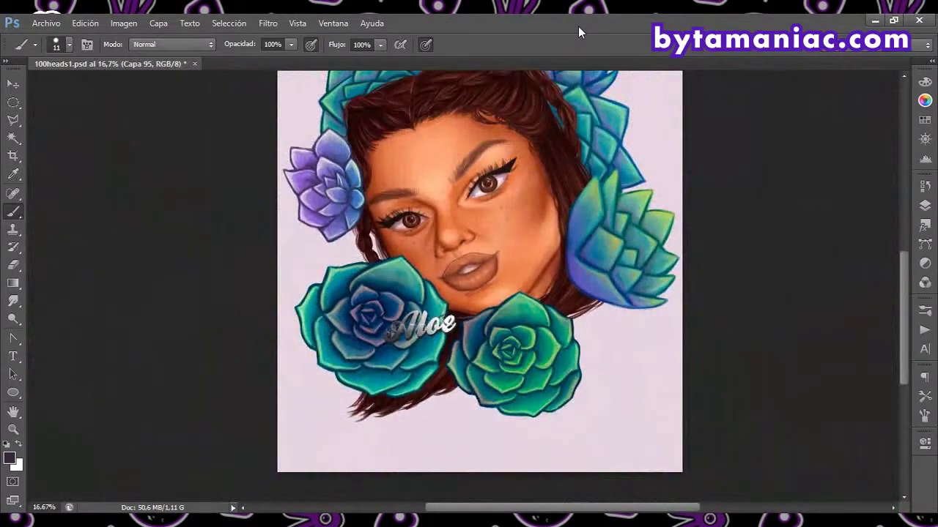
{"action": "key", "text": "ctrl+minus"}
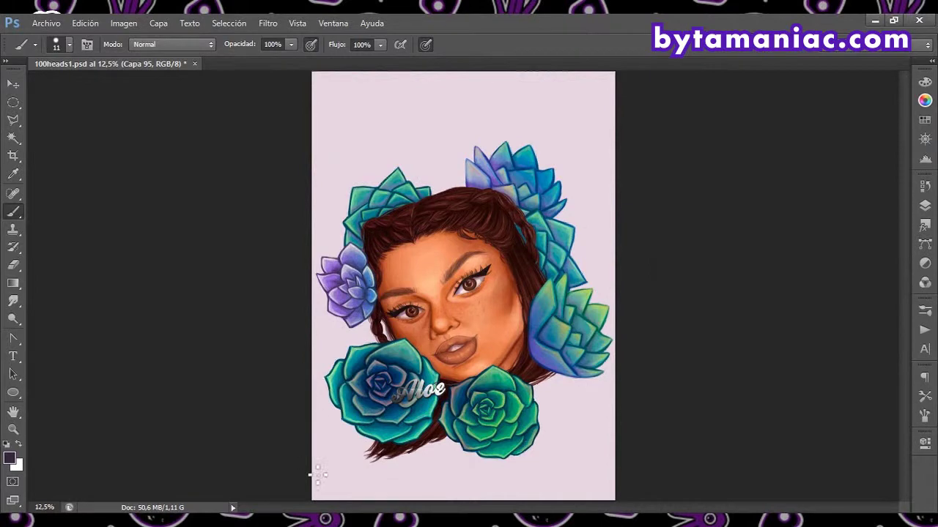